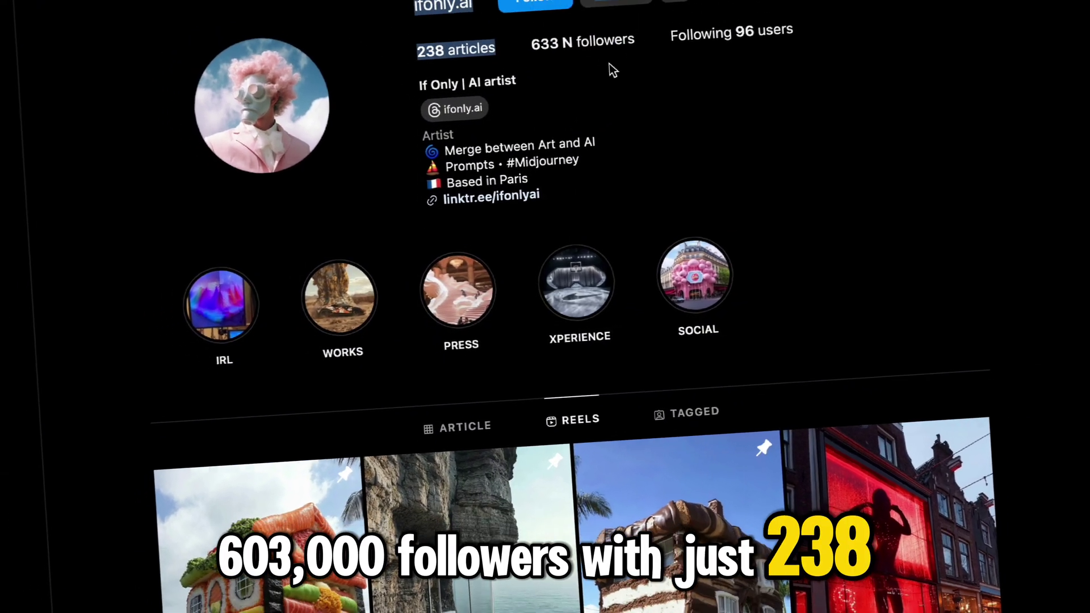
Scroll the AI artist's reels grid to view viral clips with counts like 552N and 313N.
scroll(845, 168, "down", 15)
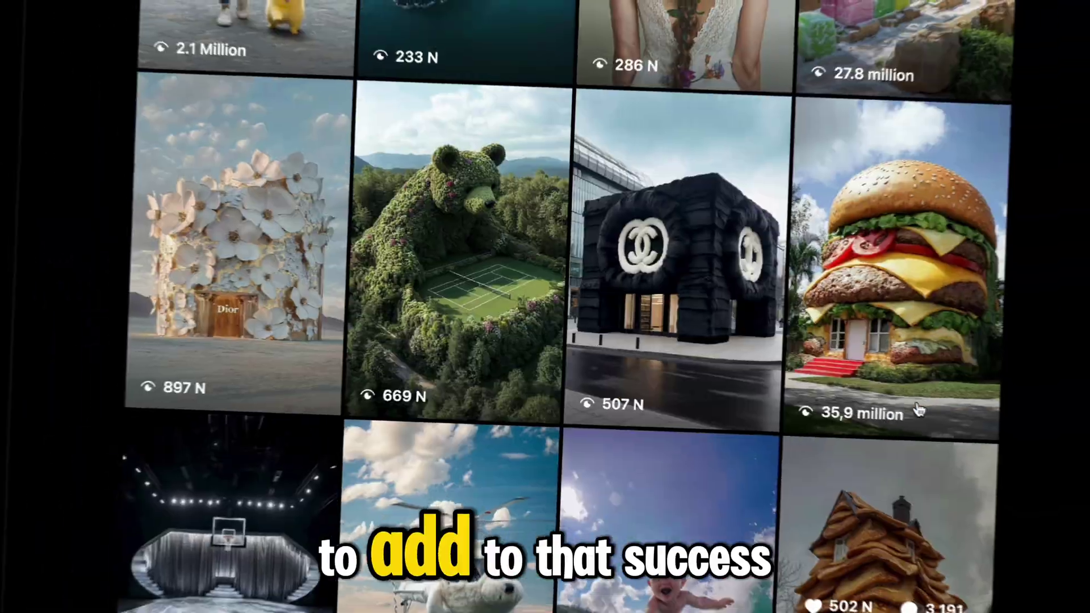
scroll(882, 388, "up", 15)
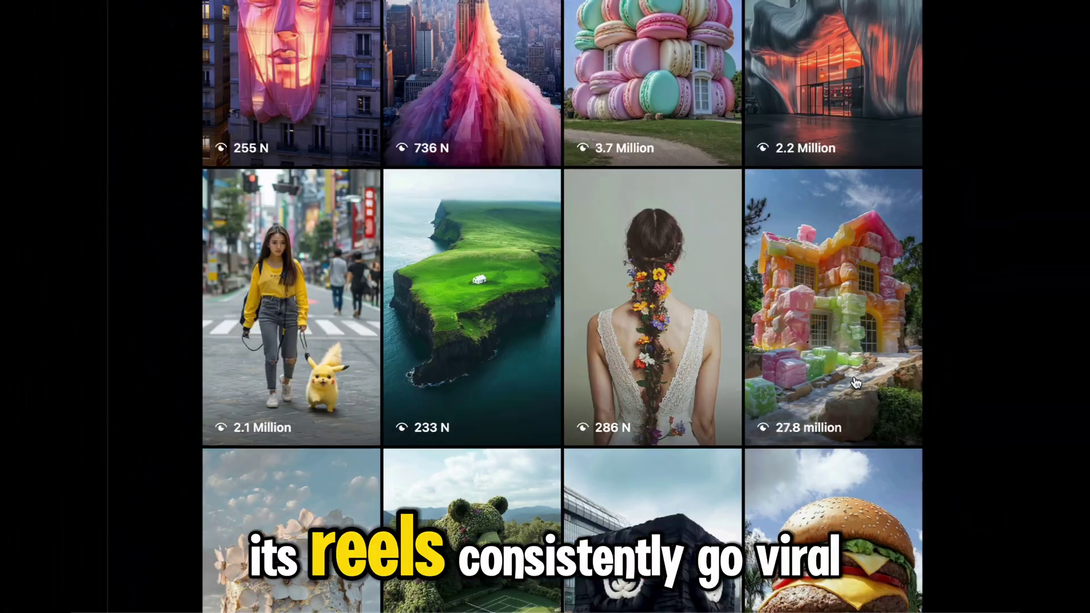
scroll(875, 381, "up", 15)
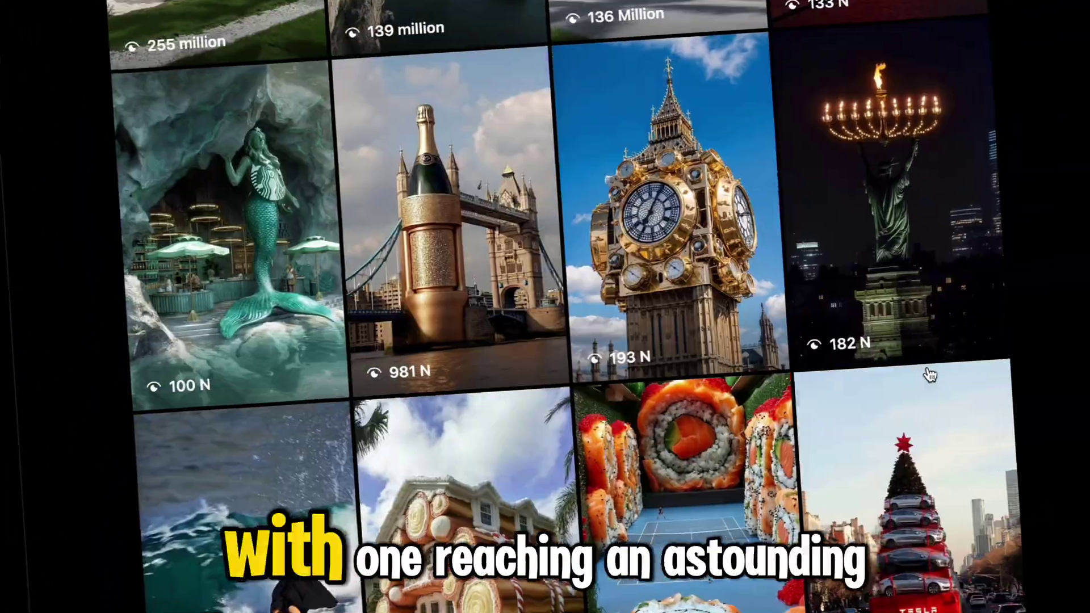
scroll(950, 370, "down", 4)
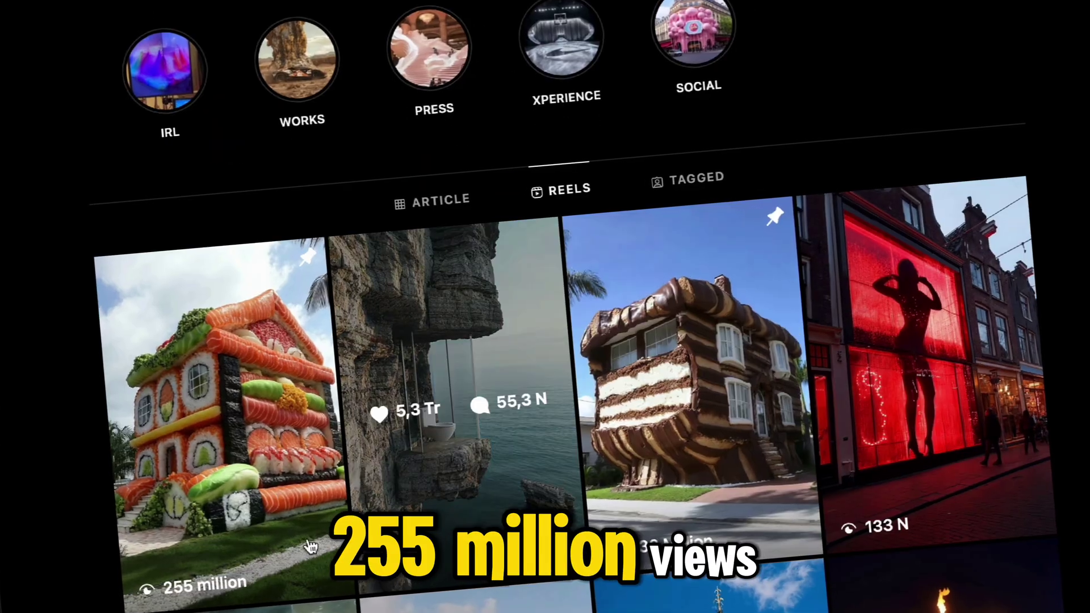
scroll(332, 505, "down", 3)
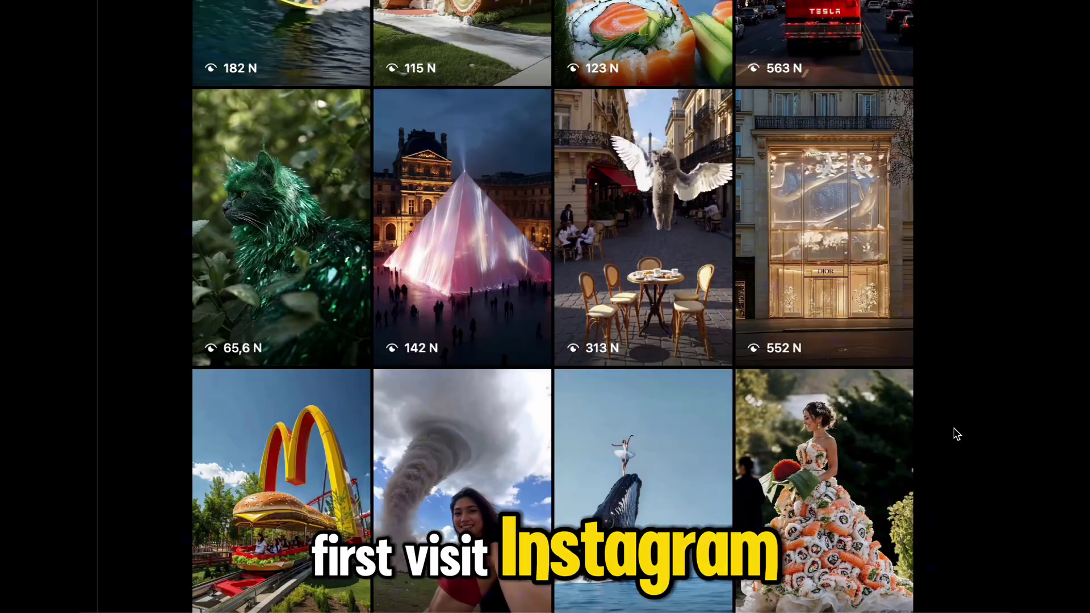
scroll(956, 433, "up", 5)
Open the sushi house reel and screenshot its sushi room and sushi bathtub scenes.
scroll(956, 433, "down", 2)
left_click(641, 438)
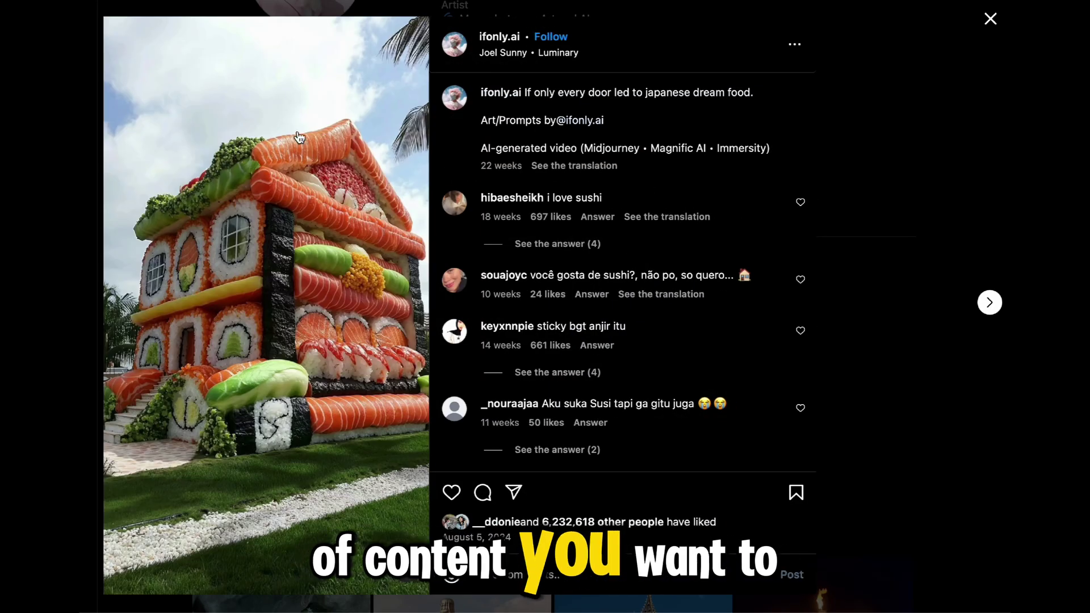
key("super+shift+4")
left_click_drag(103, 17, 387, 507)
key("super+shift+4")
left_click_drag(103, 17, 414, 509)
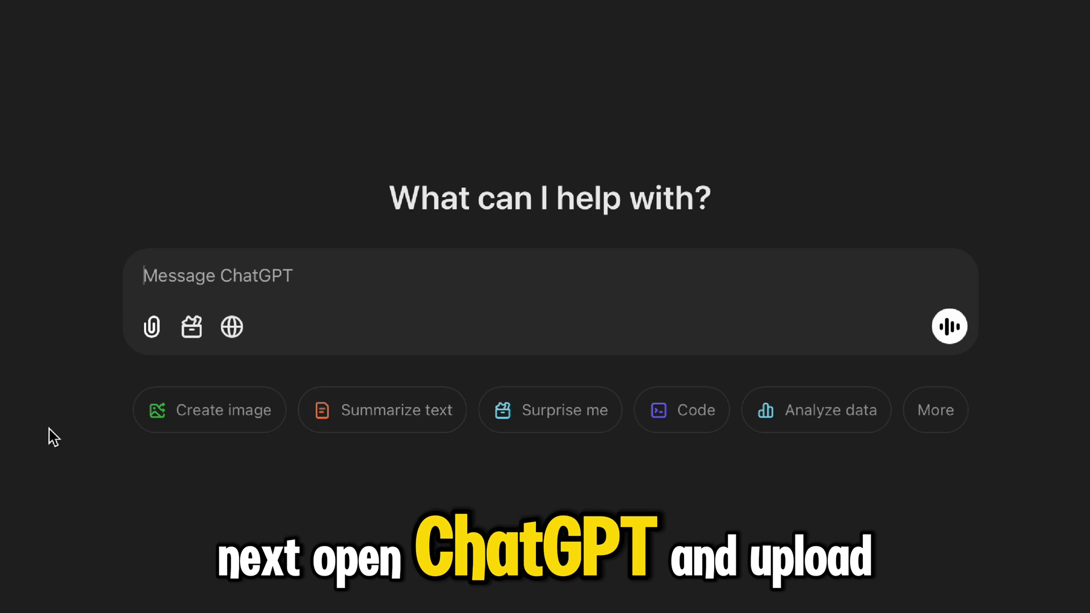
Attach the sushi screenshots in ChatGPT and send them with the pasted request for detailed image prompts.
left_click(152, 328)
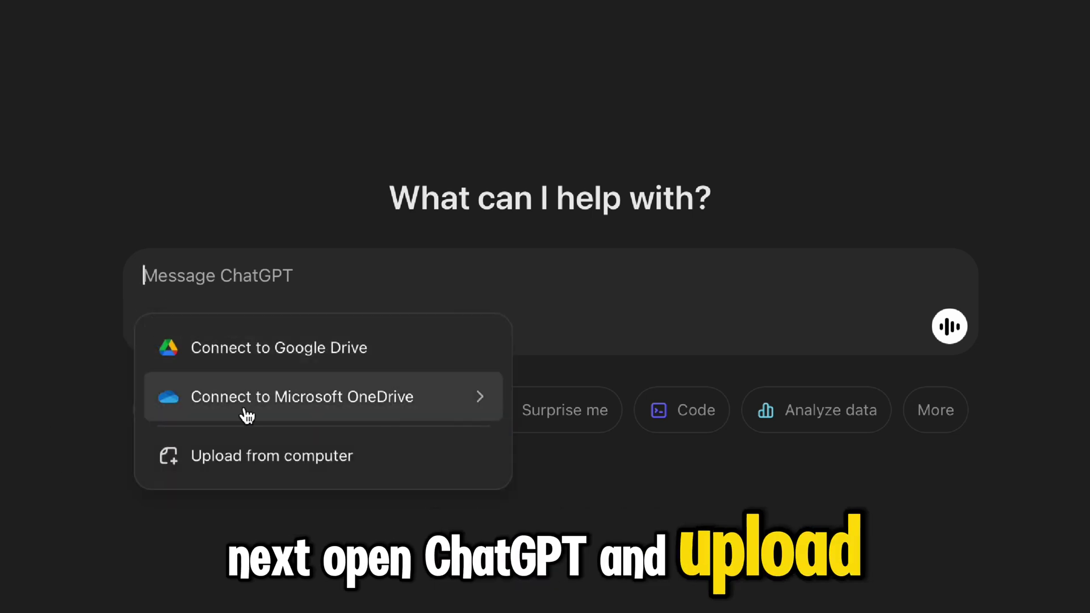
left_click(299, 458)
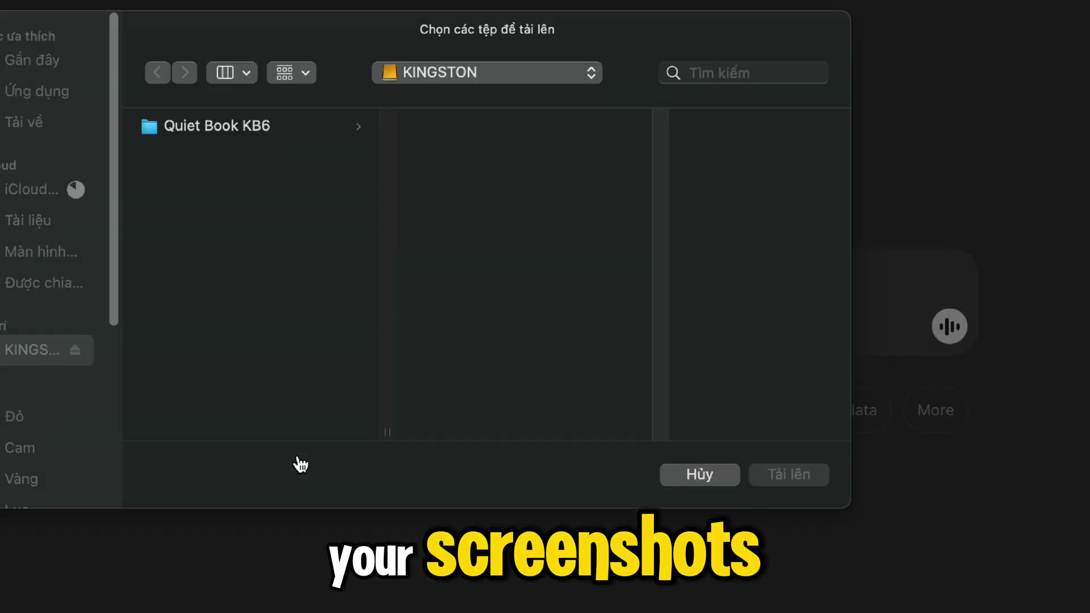
left_click(25, 252)
left_click(289, 301)
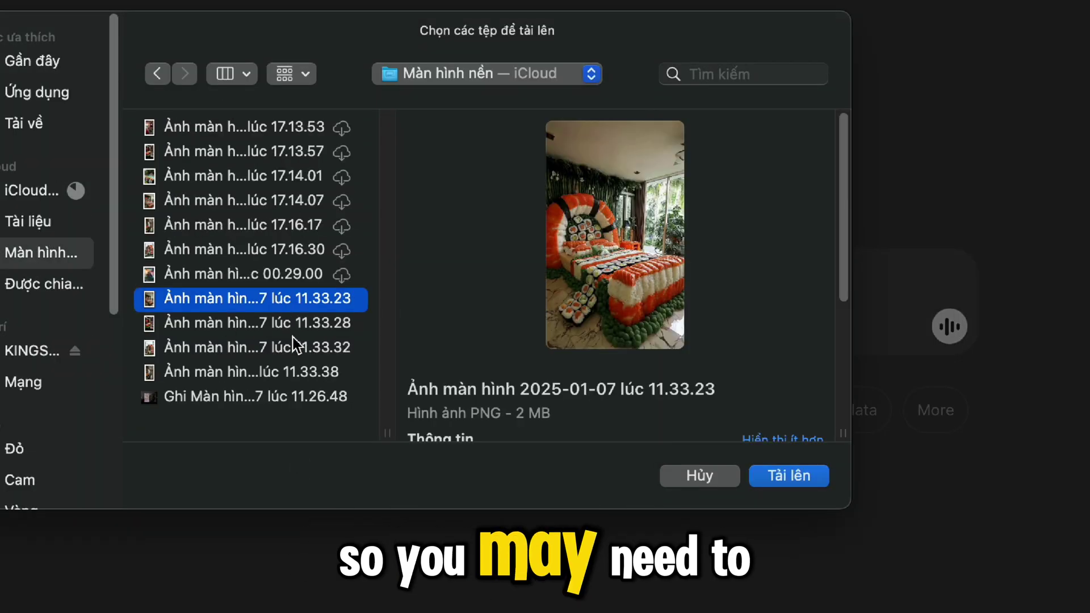
left_click(294, 372, "shift")
left_click(771, 476)
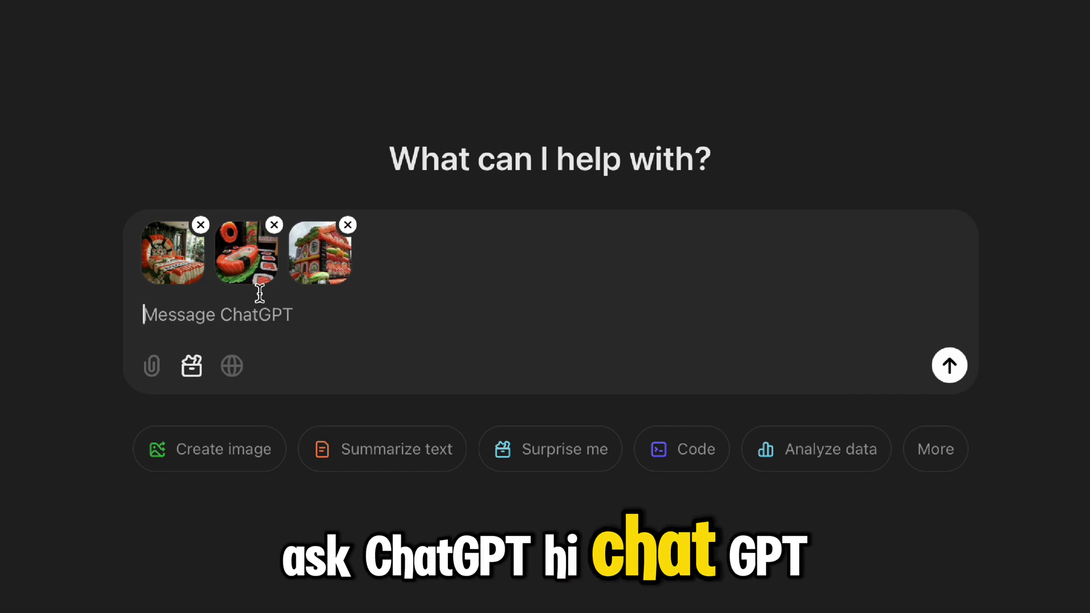
type("Hi ChatGPT, I've uploaded some images for you. Please analyze them and create highly detailed prompts so I can generate similar high-quality visuals. Keep as much detail as possible to ensure stunning results")
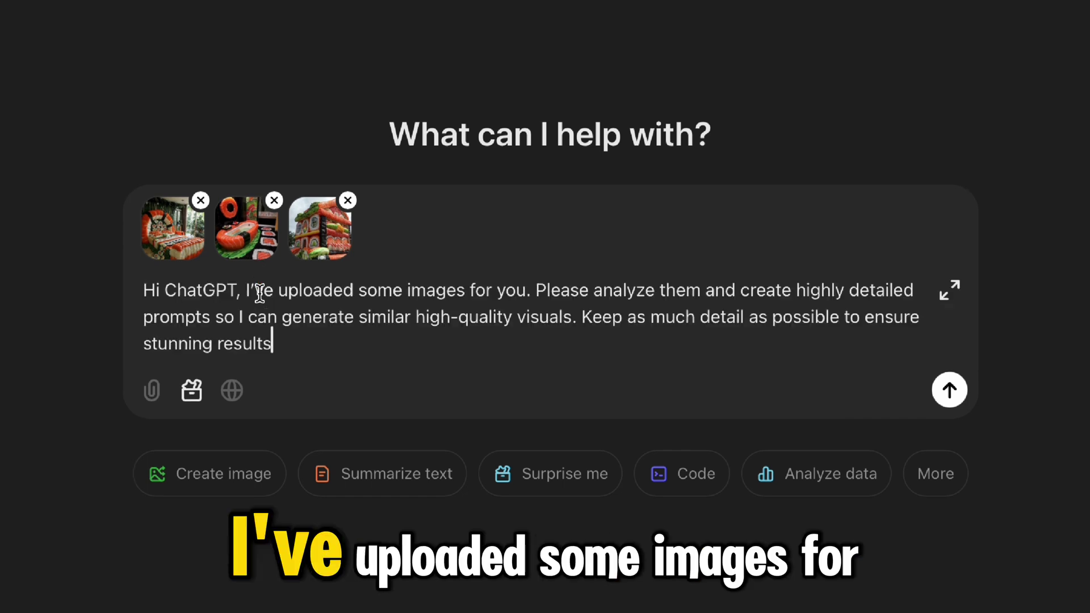
left_click(950, 397)
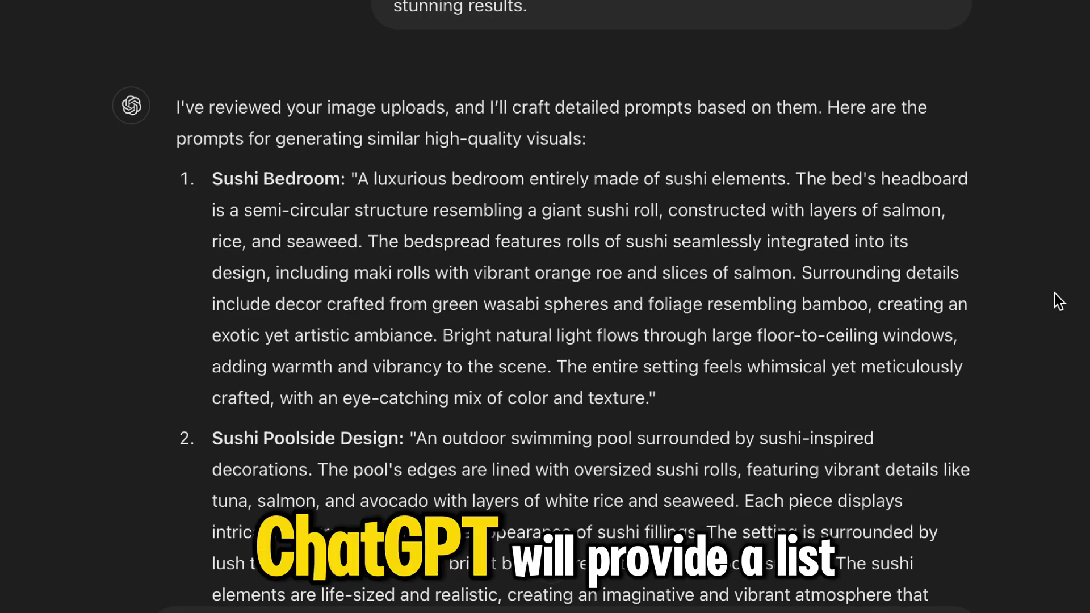
Read through ChatGPT's Sushi Bedroom and Sushi Poolside prompts and highlight its reply about analysing images.
scroll(1055, 293, "down", 3)
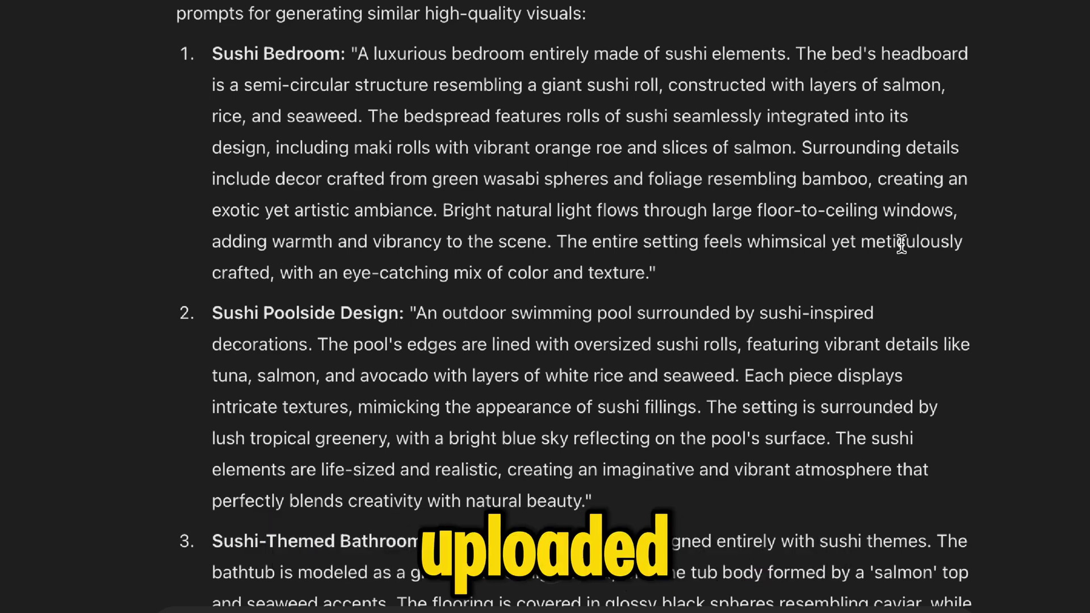
scroll(901, 244, "down", 10)
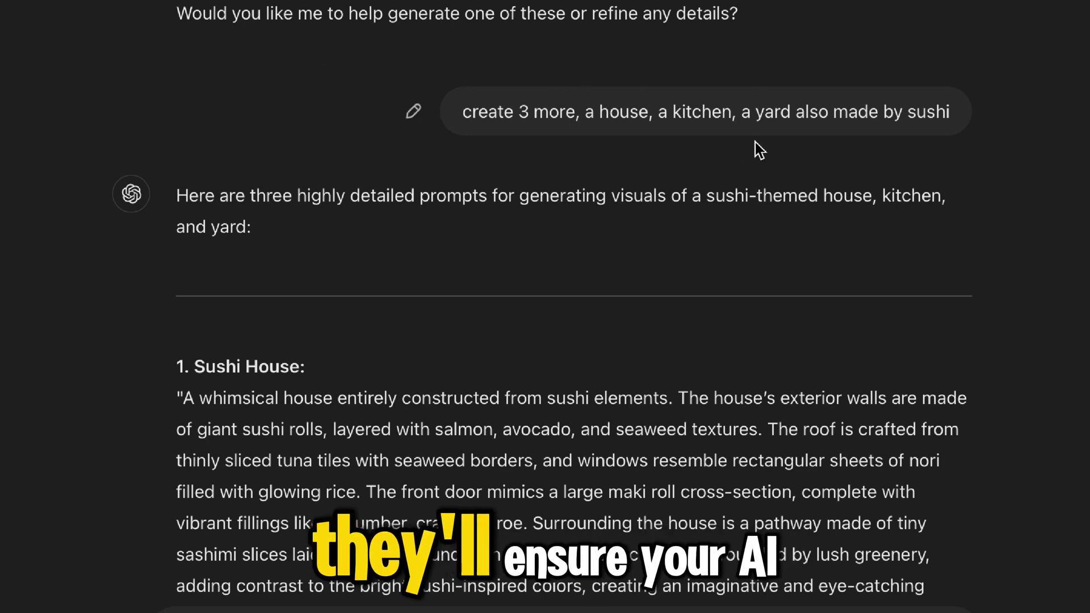
scroll(765, 206, "down", 7)
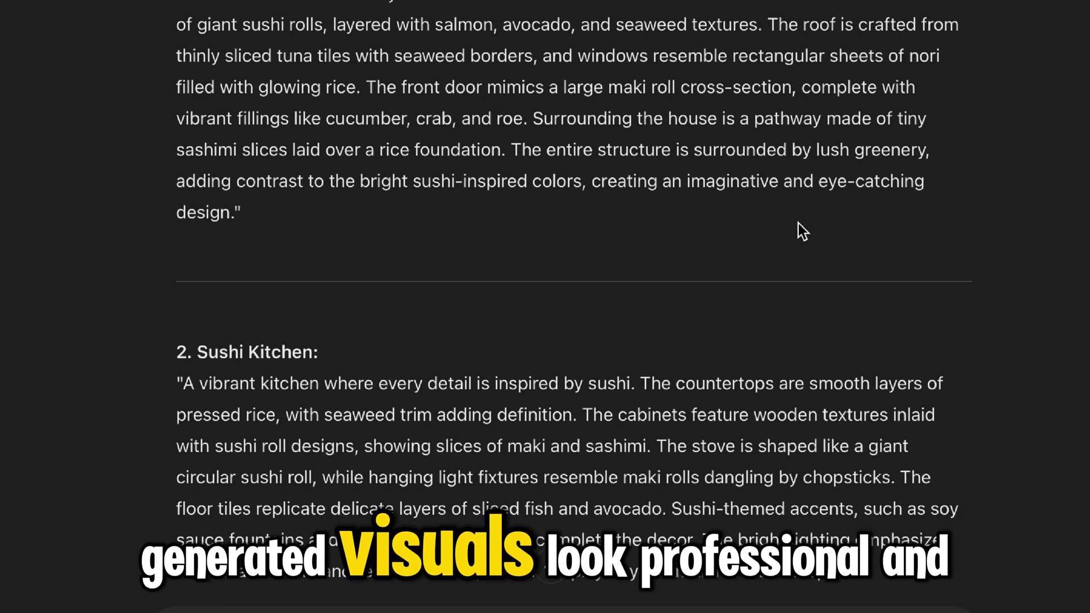
scroll(600, 234, "down", 1)
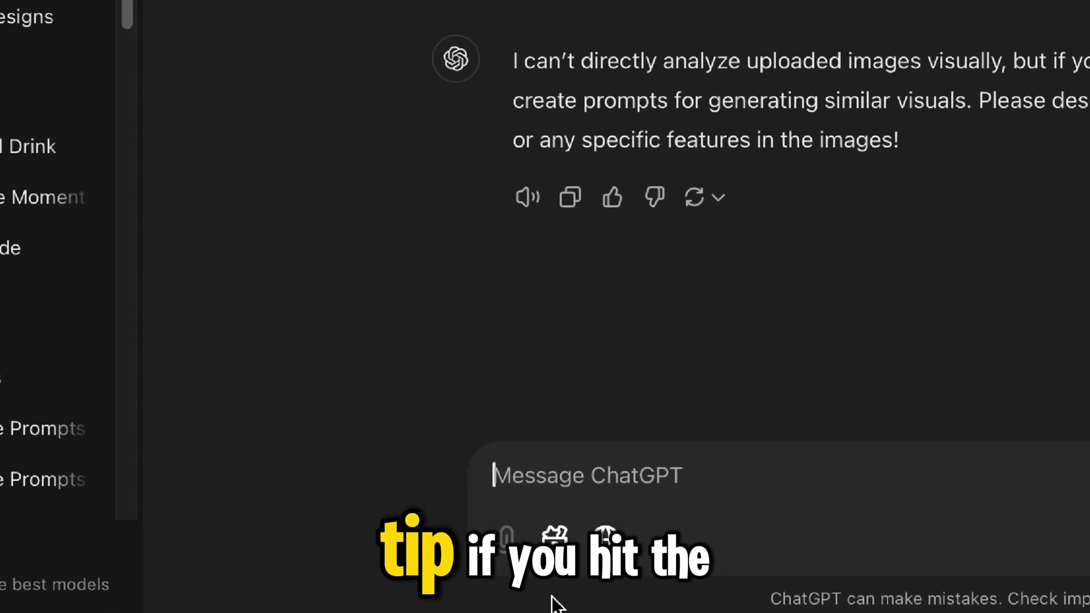
mouse_move(506, 536)
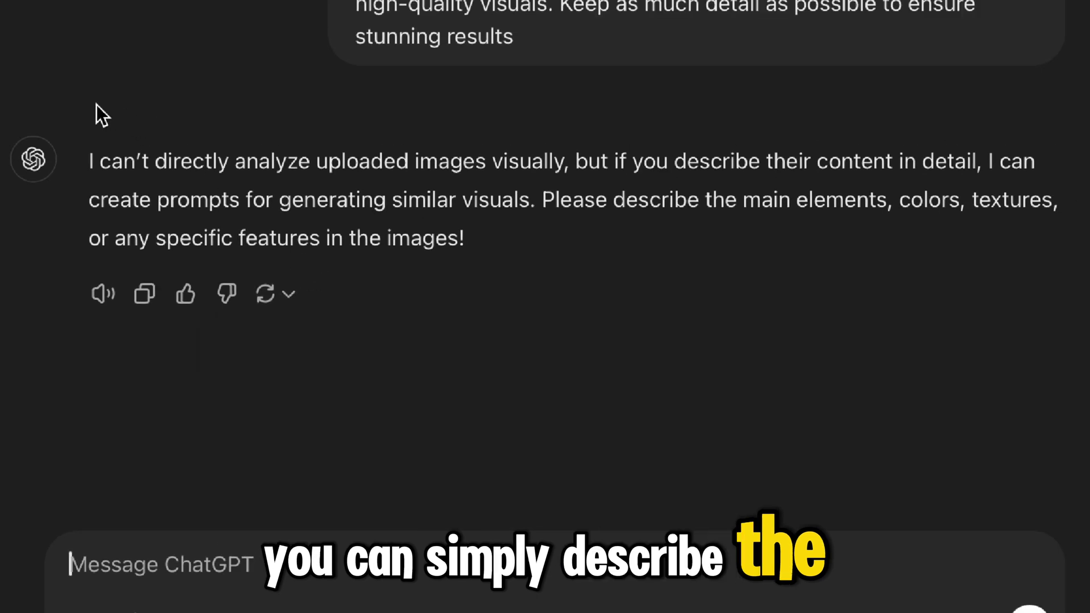
left_click_drag(85, 148, 531, 259)
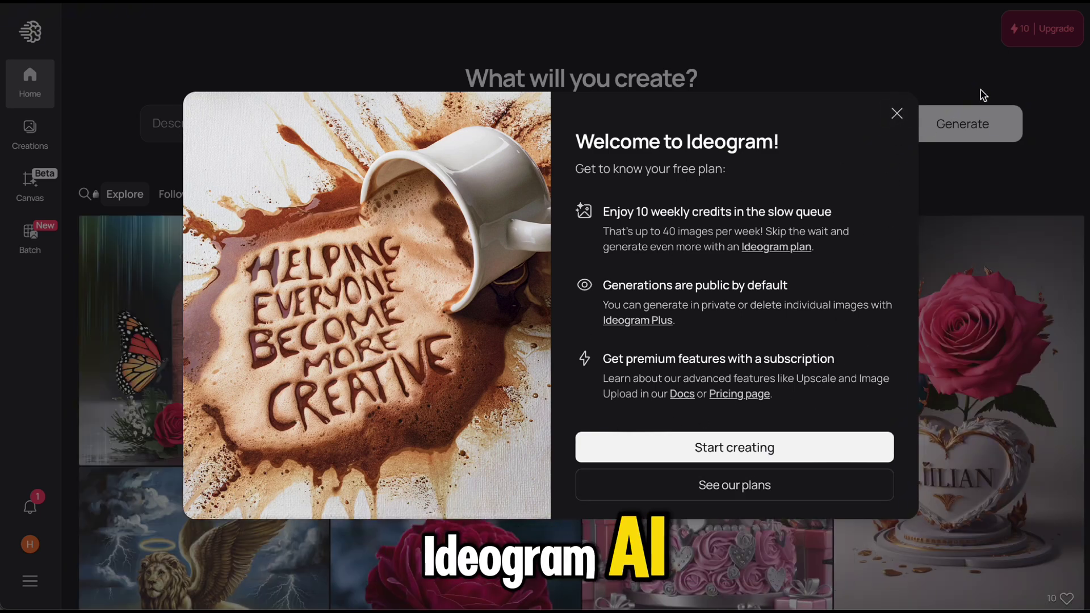
Enter the Sushi Bedroom prompt in Ideogram with 9:16 aspect ratio and Realistic style, then generate.
left_click(897, 113)
scroll(924, 237, "down", 6)
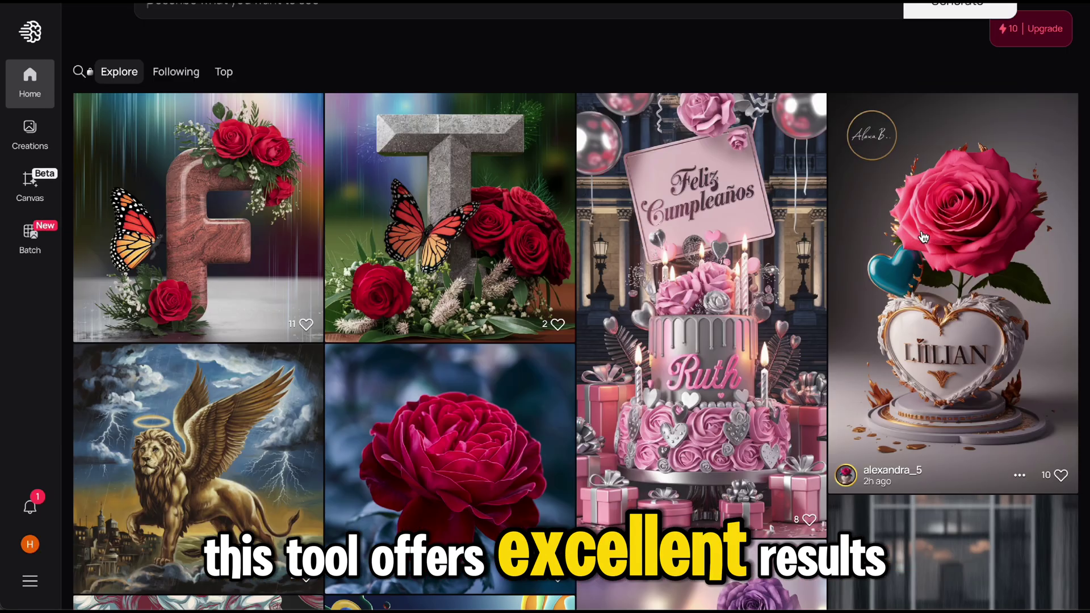
scroll(924, 237, "down", 20)
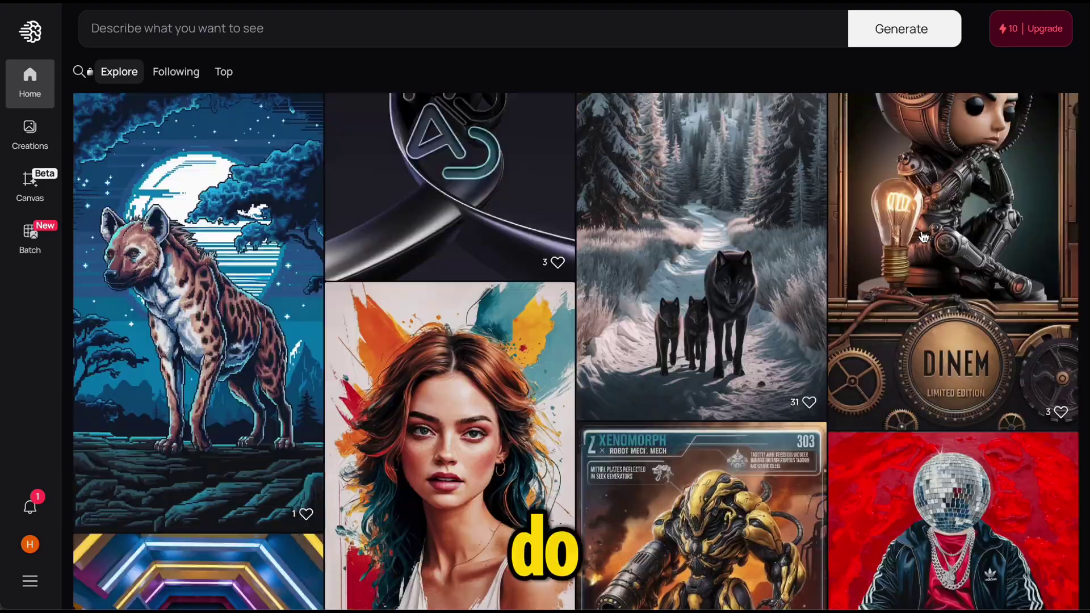
scroll(924, 237, "down", 20)
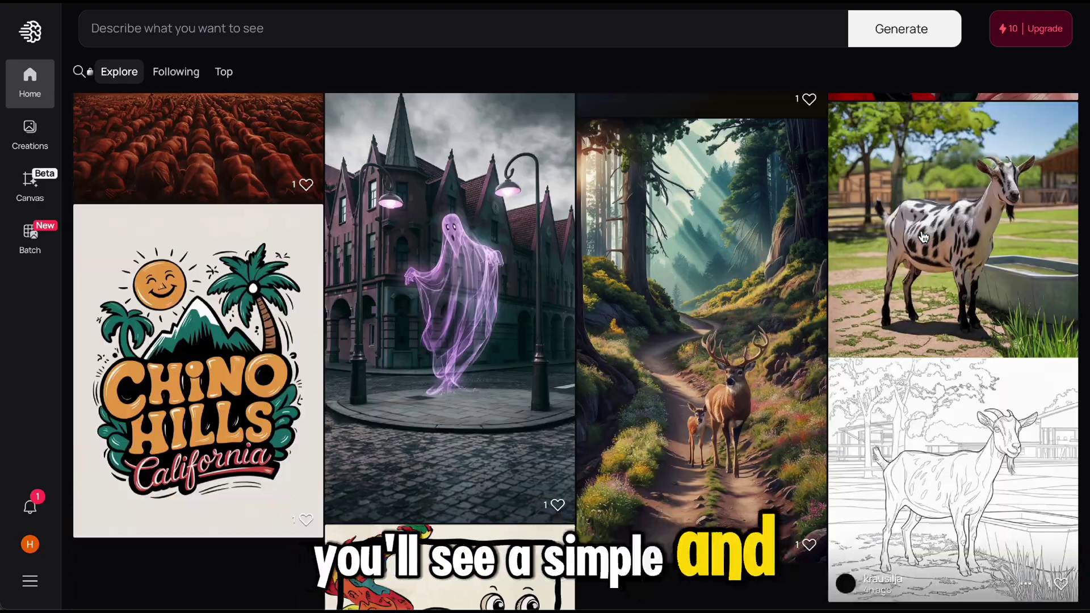
scroll(924, 237, "down", 5)
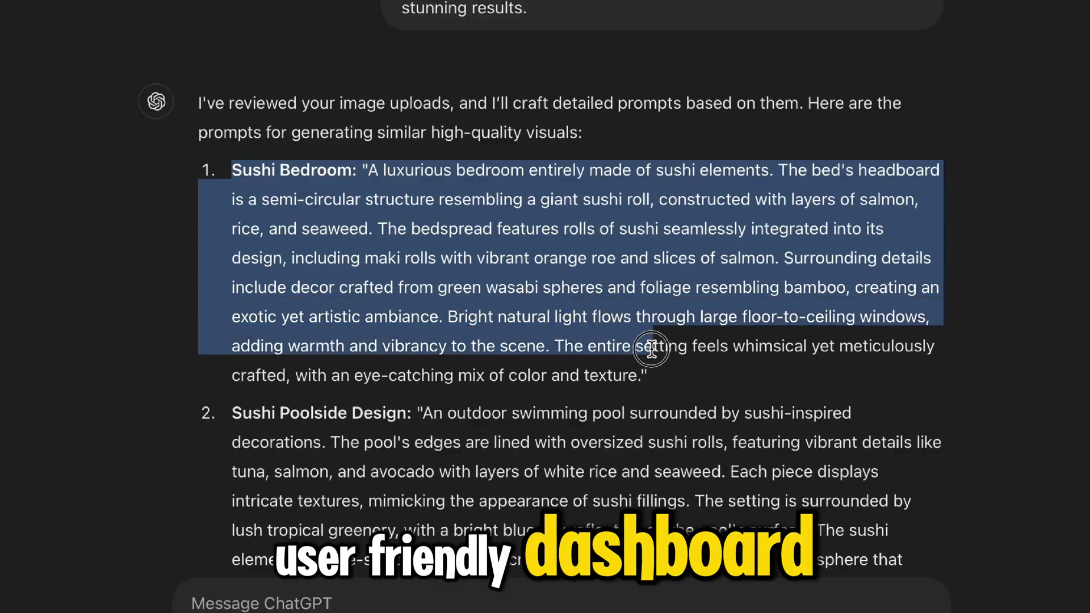
left_click_drag(652, 356, 650, 366)
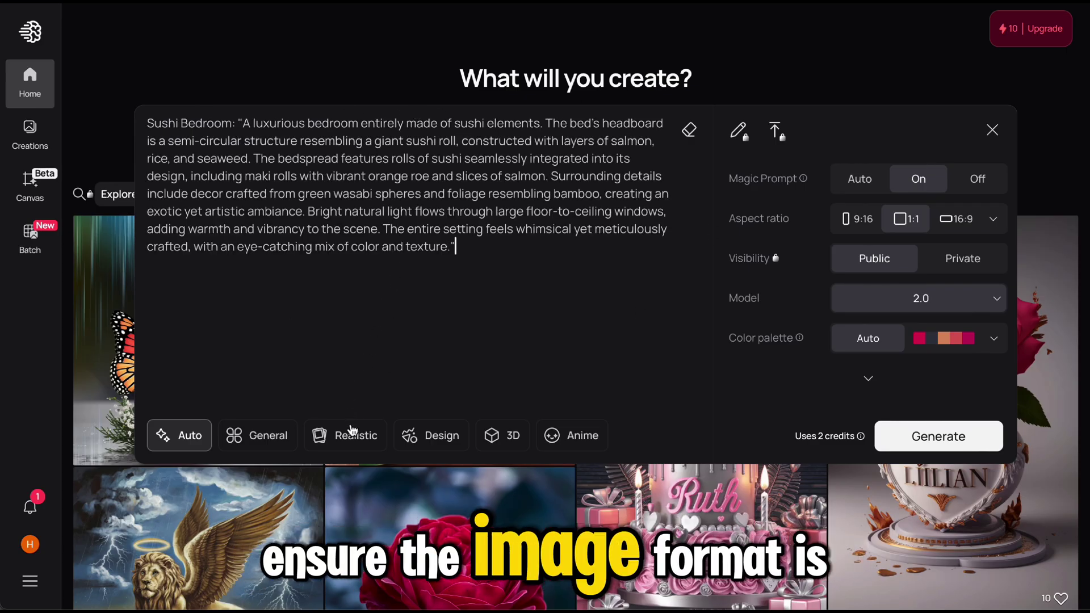
left_click(846, 224)
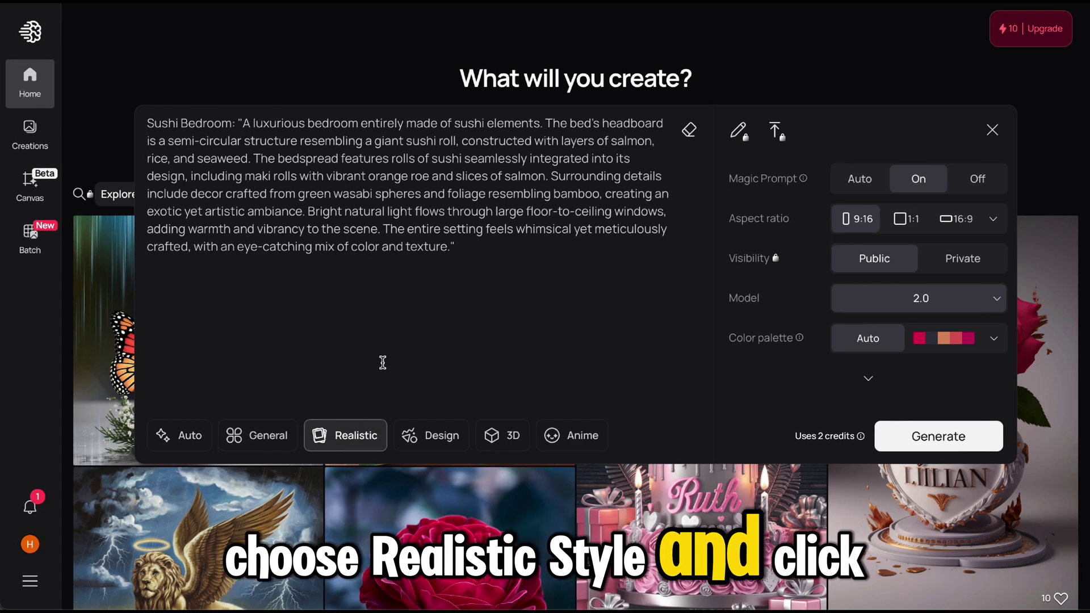
left_click(925, 448)
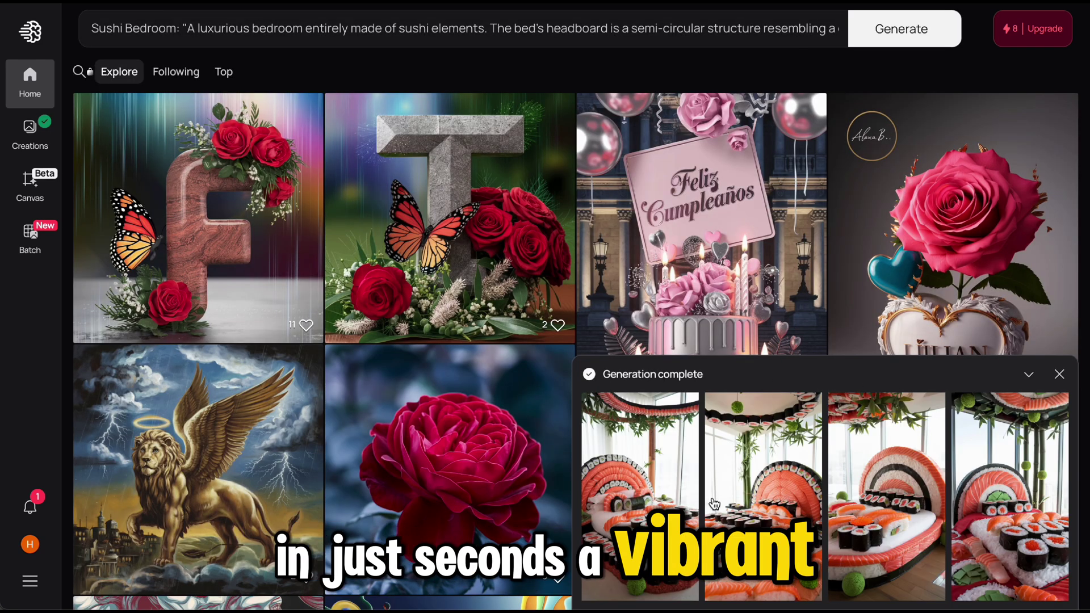
Compare the four sushi bedroom variants, return to the cover image and open its Download options menu.
left_click(714, 505)
left_click(909, 251)
left_click(987, 258)
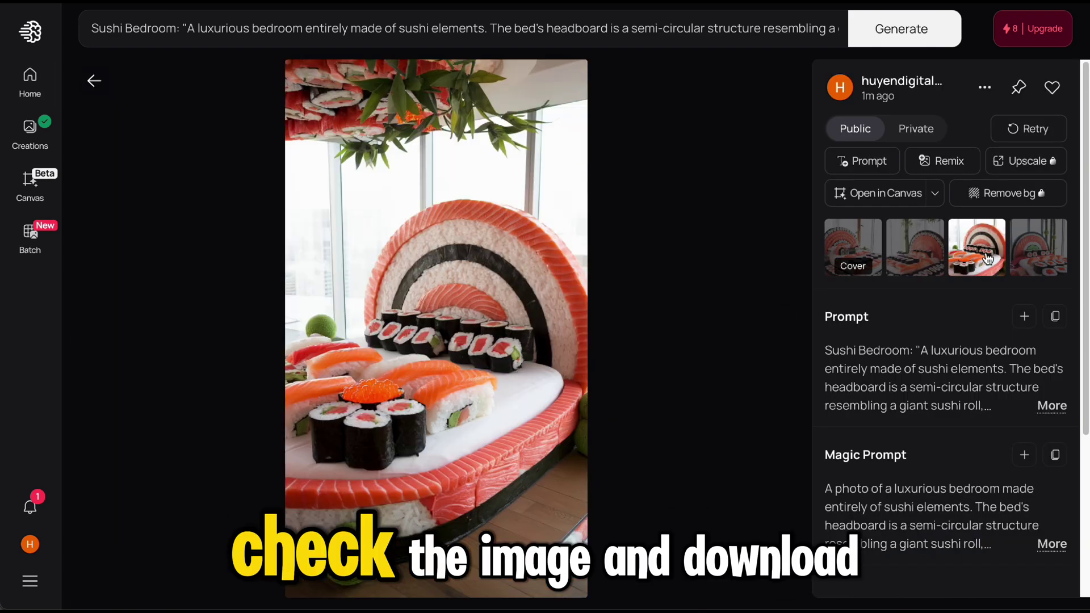
left_click(1041, 260)
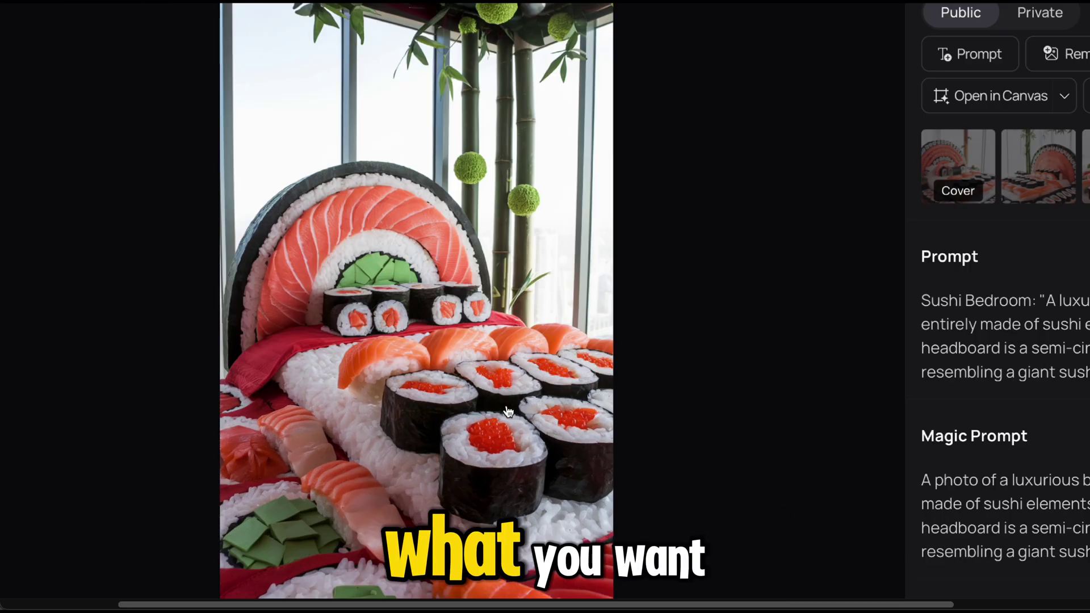
scroll(912, 235, "down", 1)
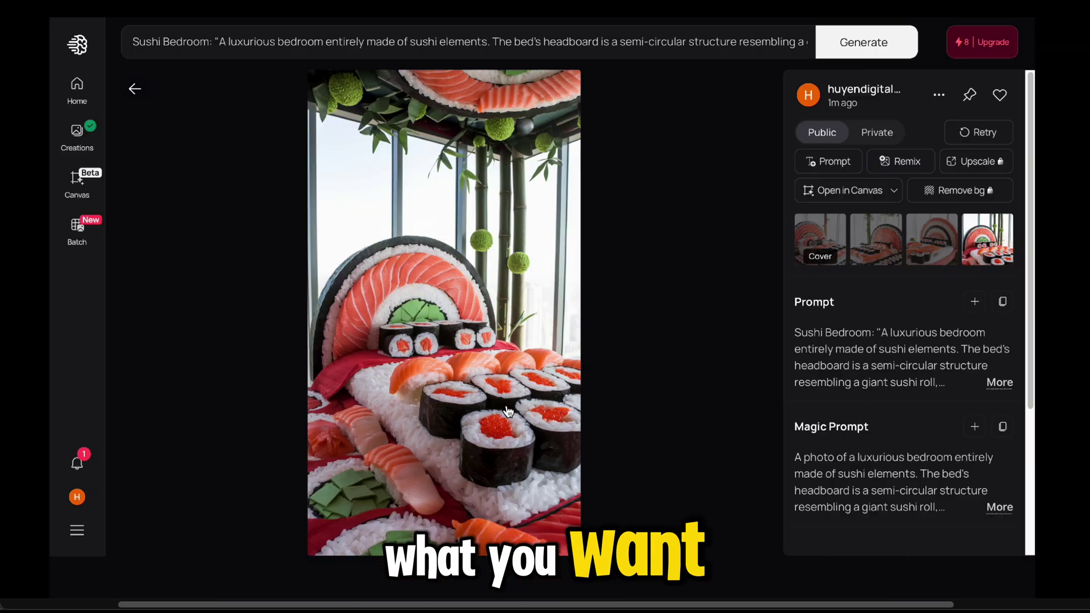
left_click(852, 232)
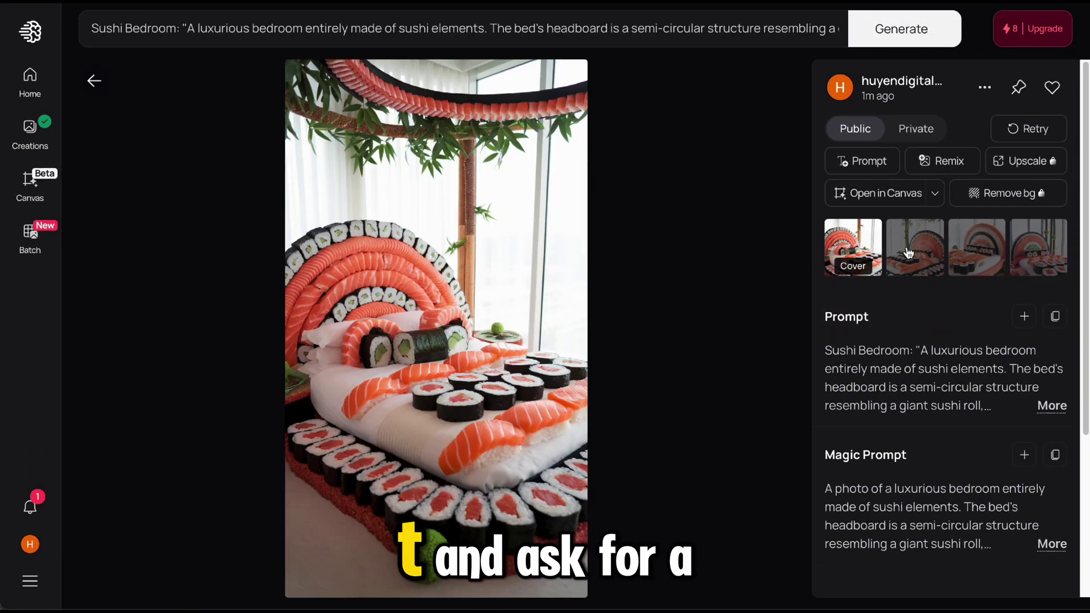
left_click(981, 97)
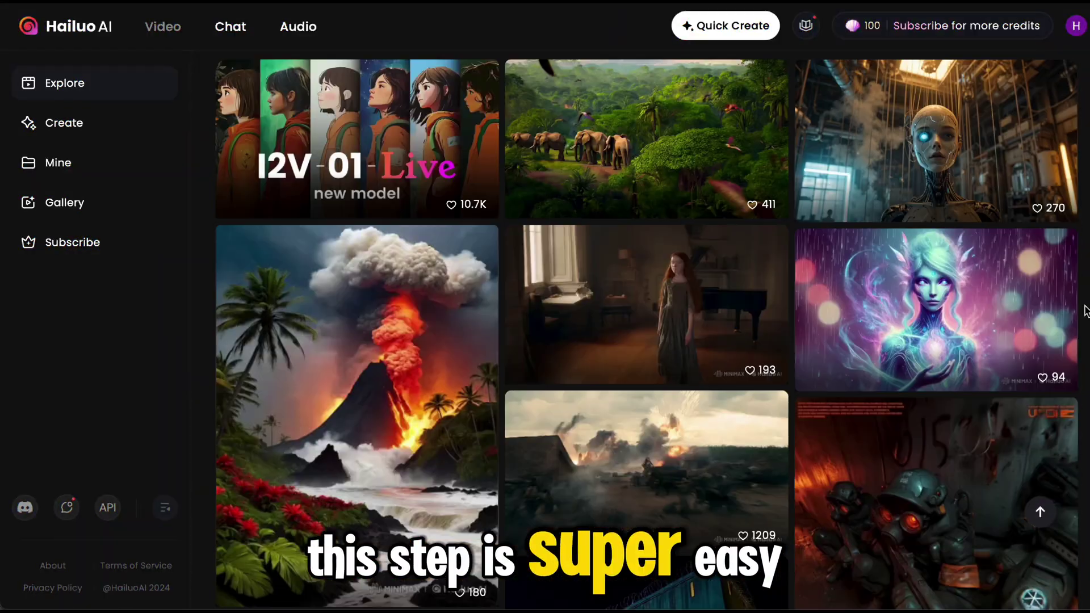
scroll(1086, 311, "down", 10)
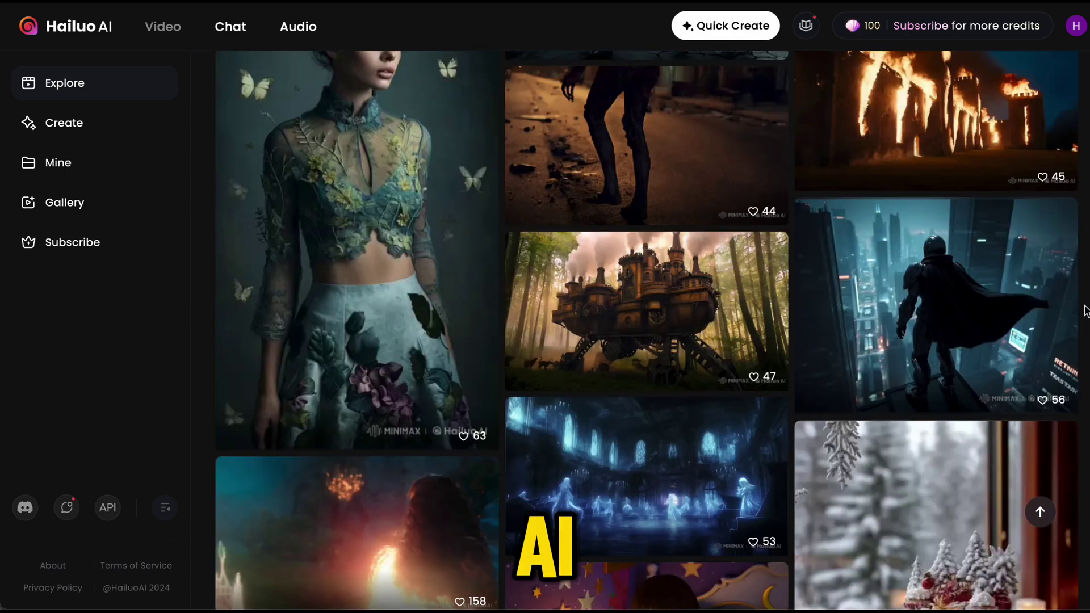
Browse Hailuo AI's Discover gallery and check the 100 free credits expiring Jan 7, 2025.
scroll(1085, 284, "up", 20)
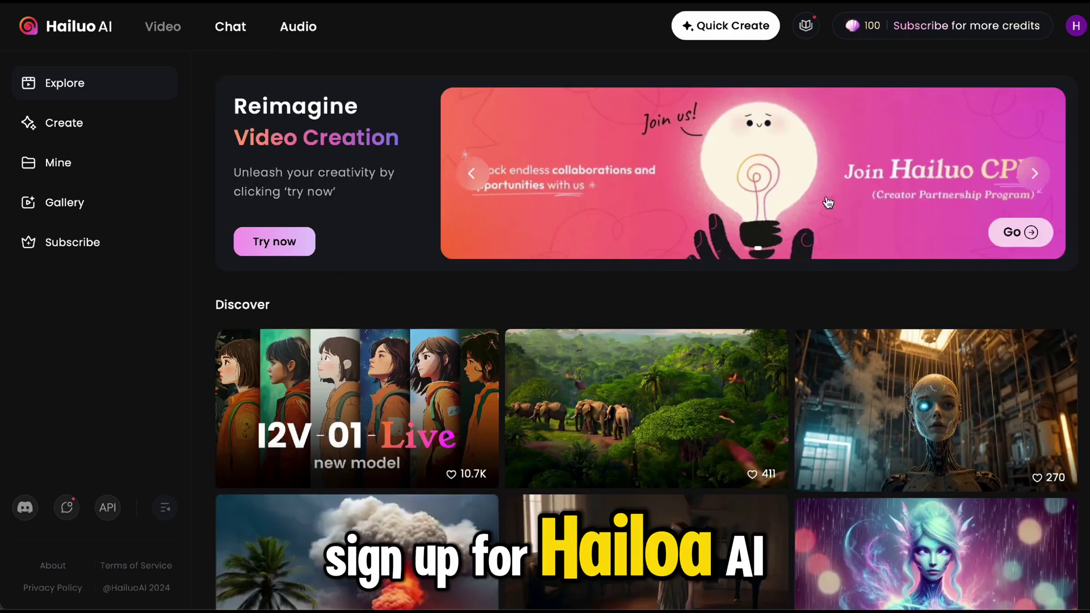
mouse_move(870, 34)
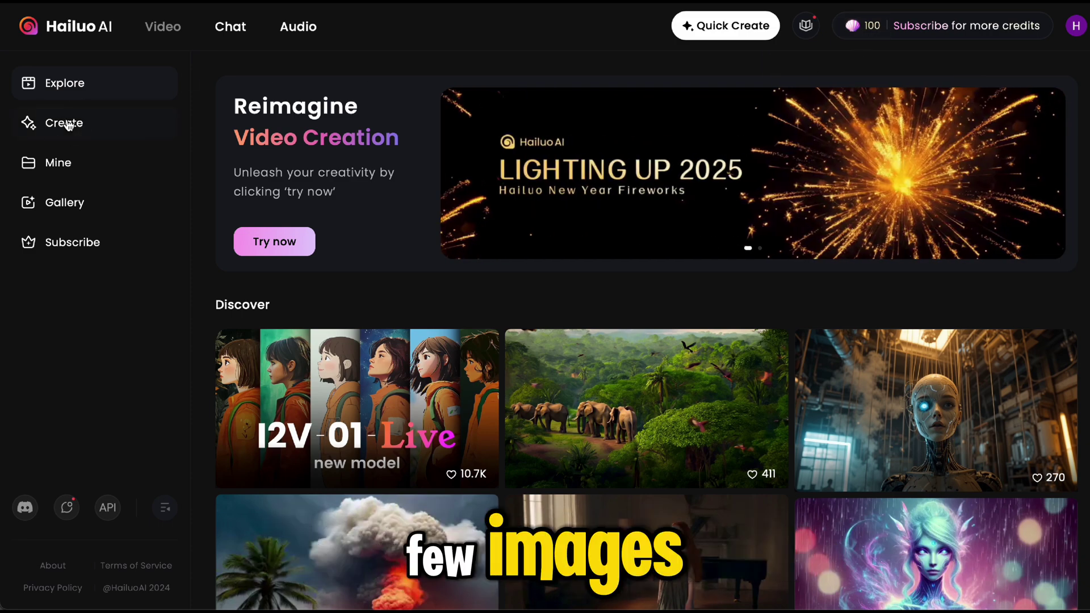
Upload the sushi bedroom image to Hailuo's Image to Video and paste the Sushi Bedroom prompt.
left_click(65, 123)
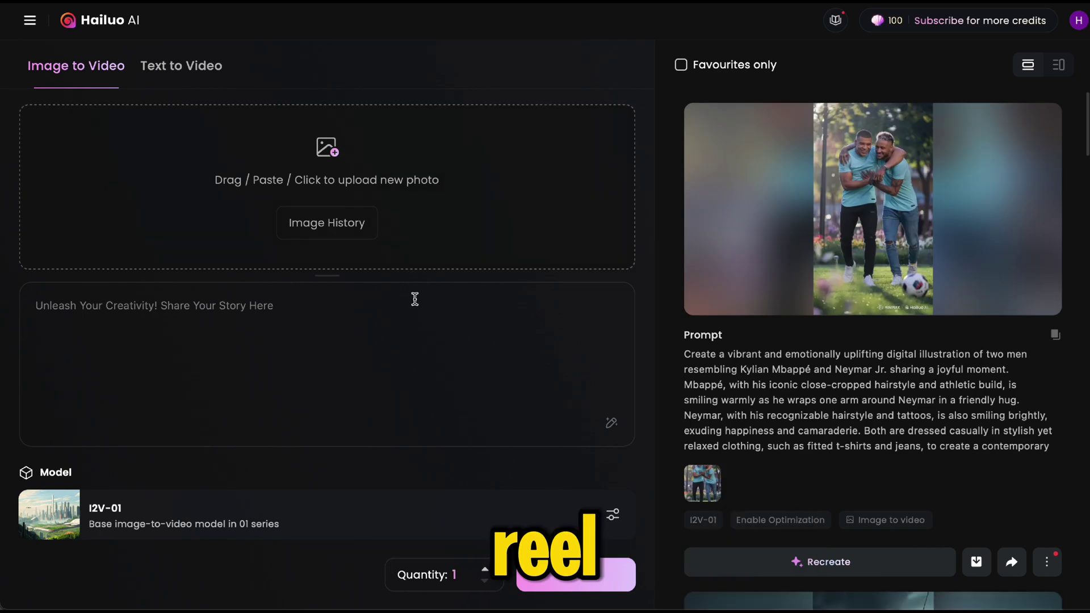
left_click(323, 151)
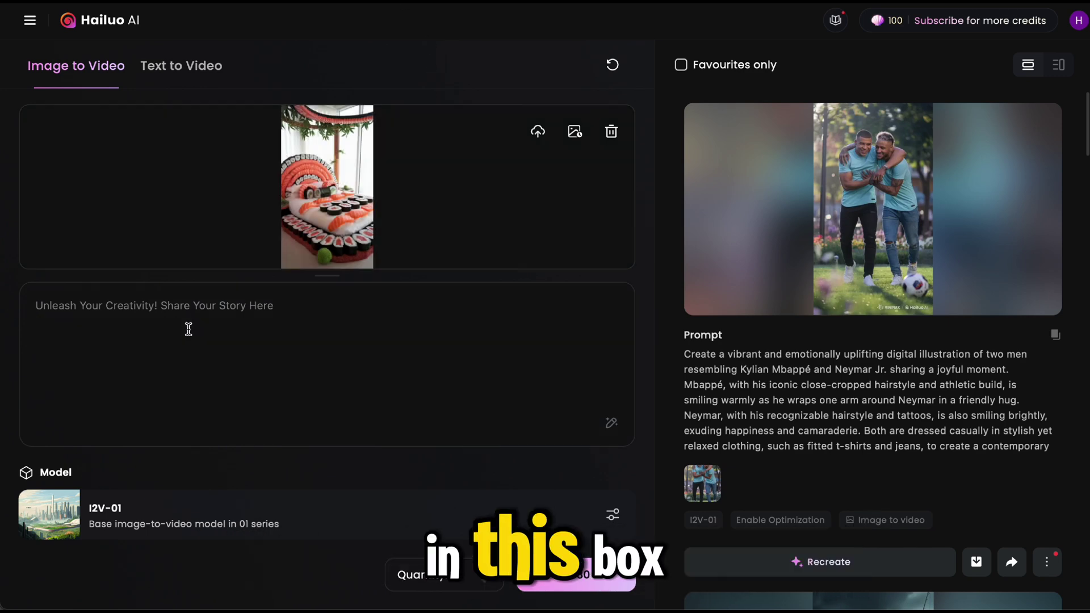
left_click(188, 328)
key("super+v")
scroll(241, 387, "up", 2)
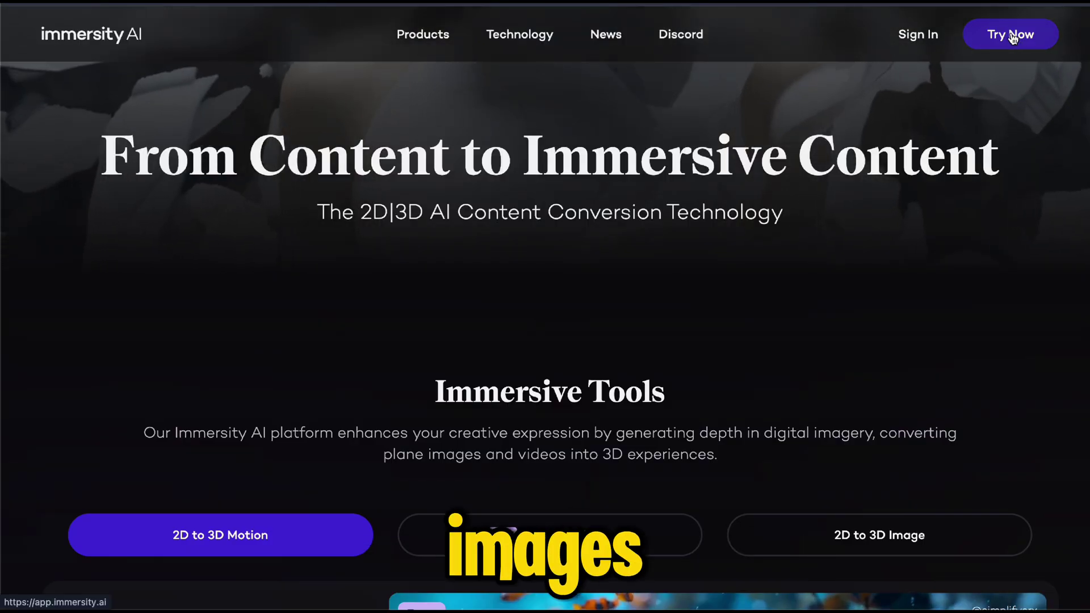
Upload the sushi pool image to Immersity AI and apply Zoom Left motion with Loop and Reverse.
left_click(1008, 35)
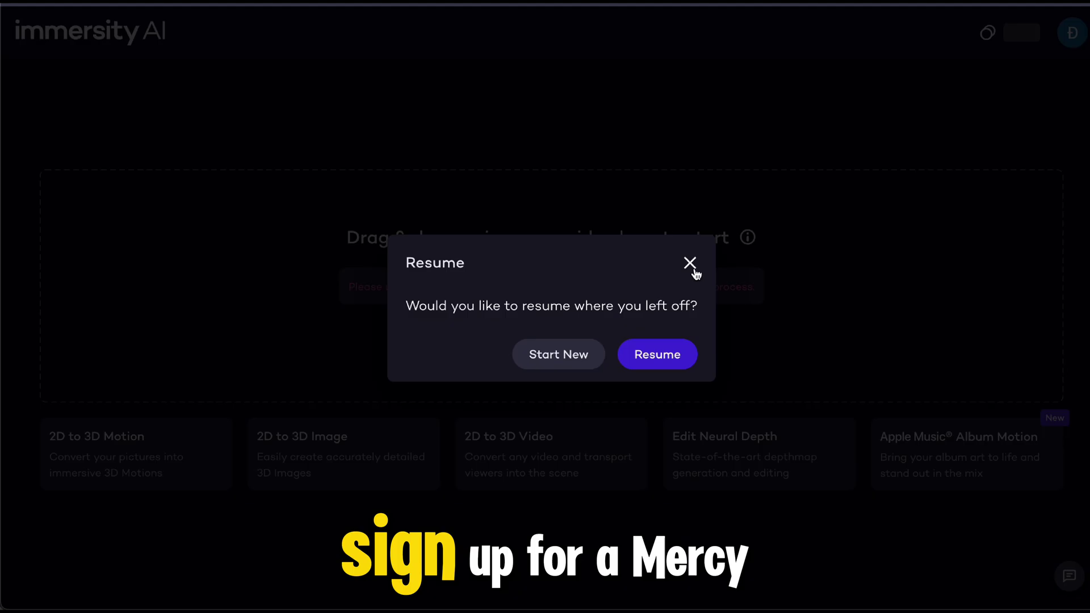
left_click(691, 263)
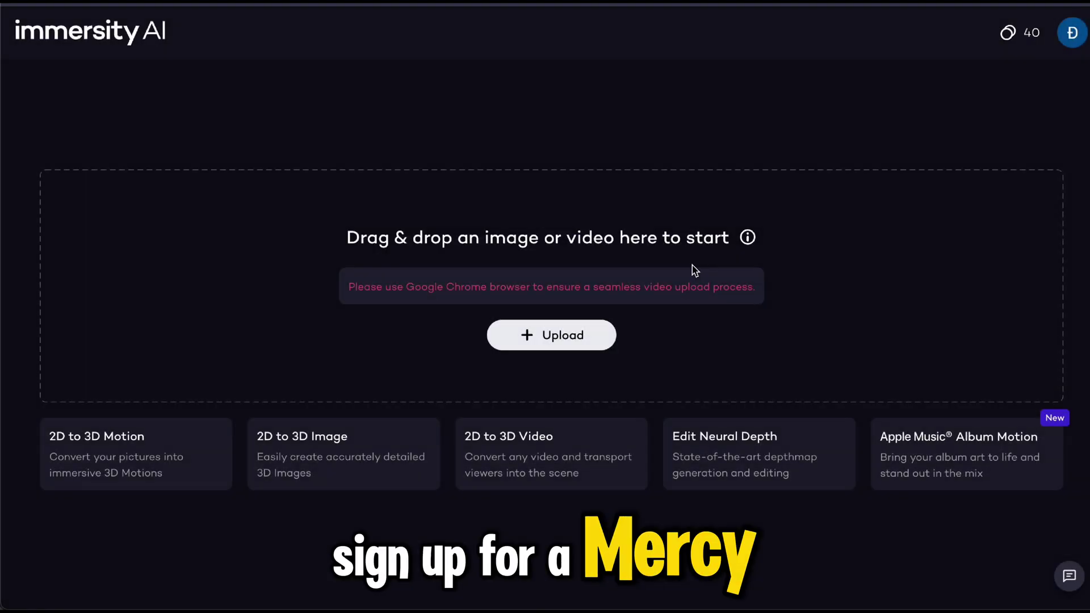
left_click(594, 346)
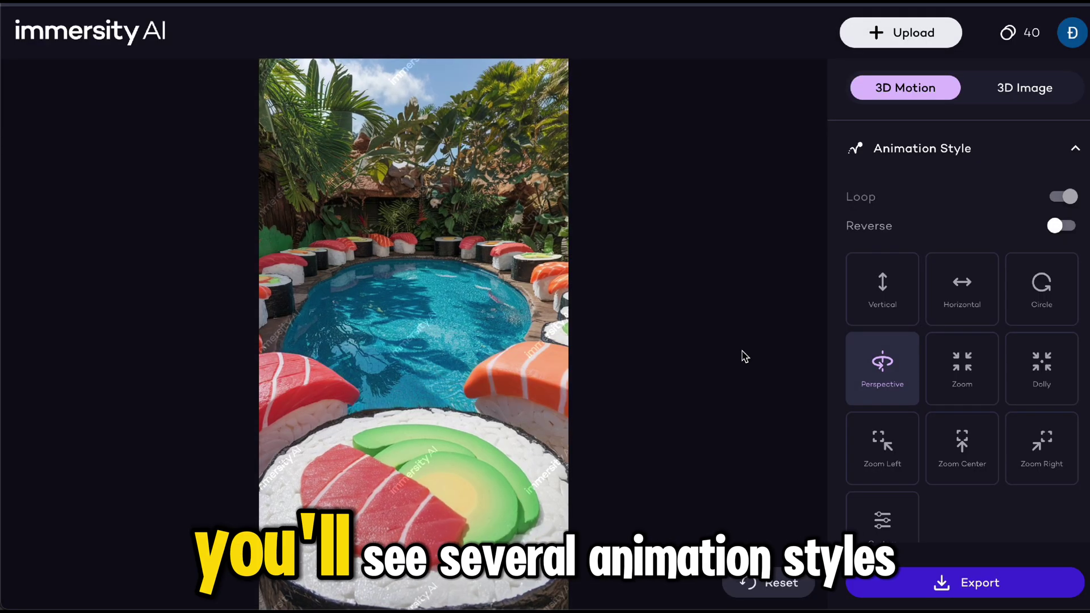
left_click(975, 306)
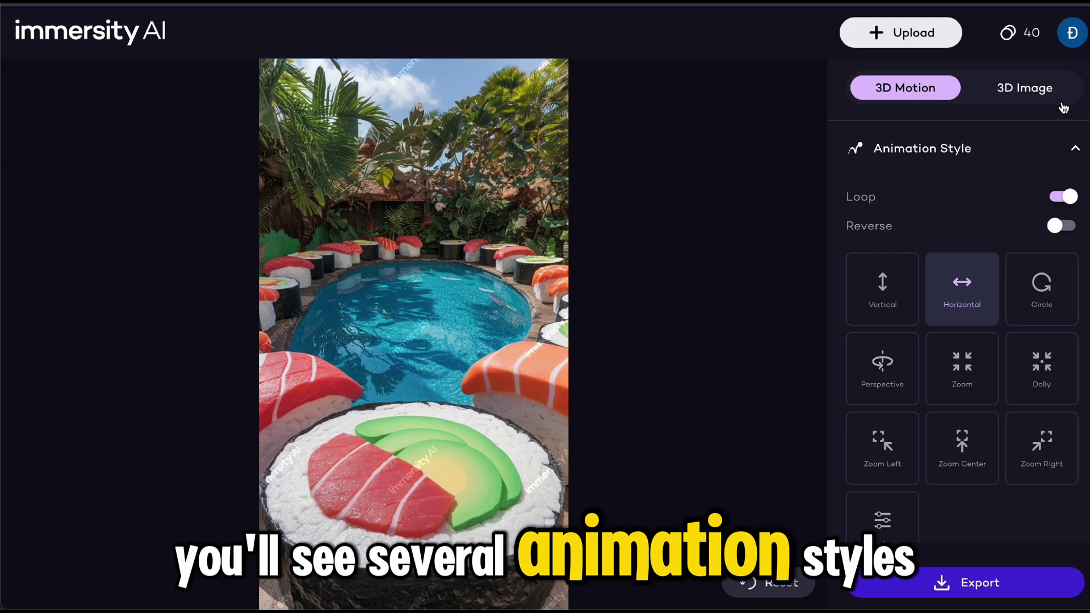
left_click(887, 463)
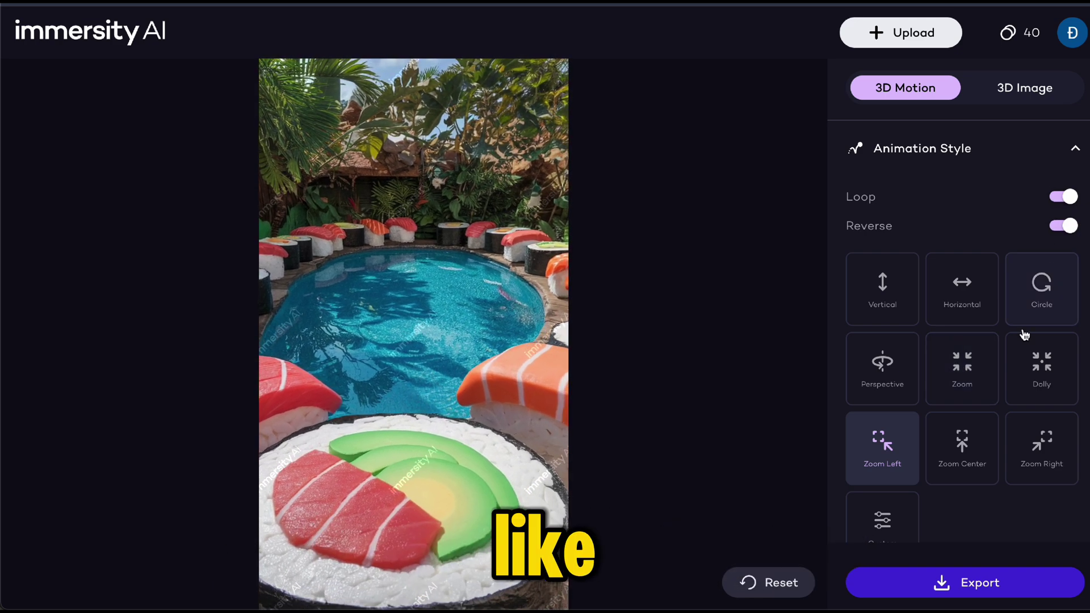
scroll(966, 503, "down", 6)
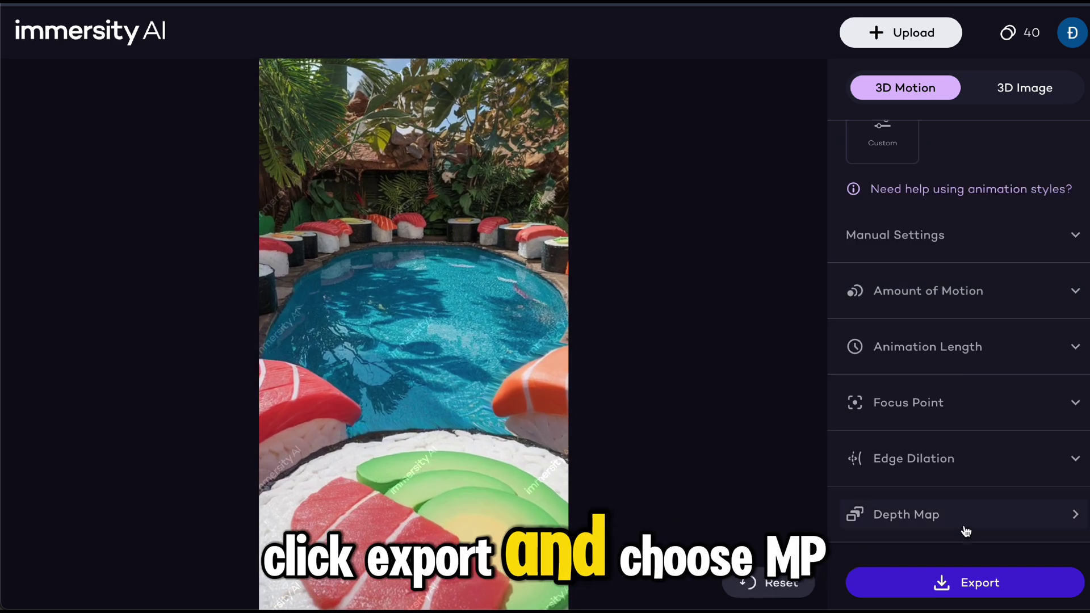
left_click(965, 585)
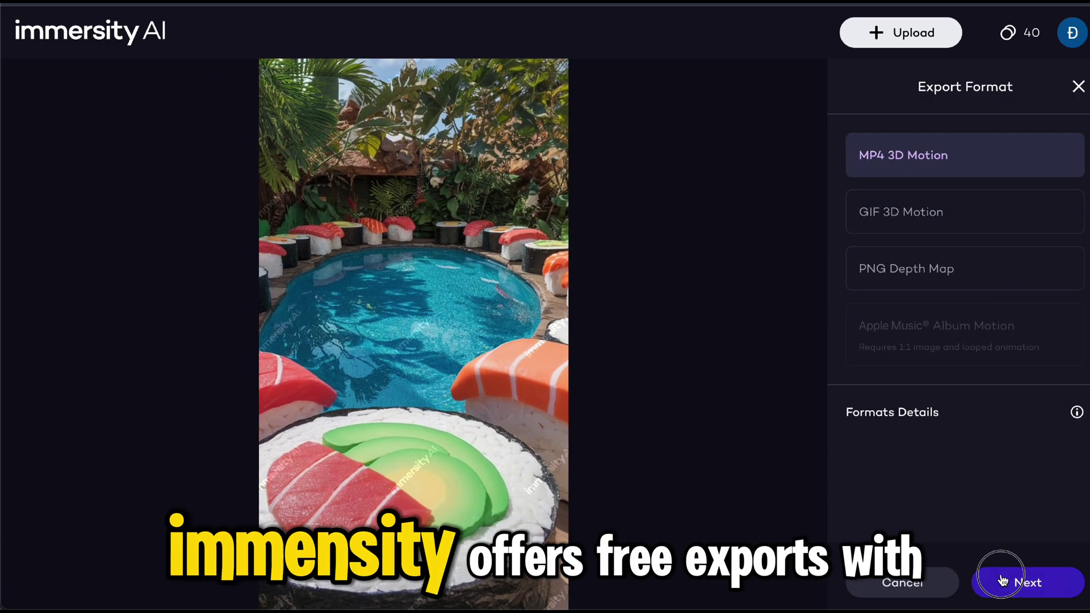
Export the sushi pool clip as MP4 3D Motion at Plus 720x1282 and 30 FPS.
left_click(1011, 572)
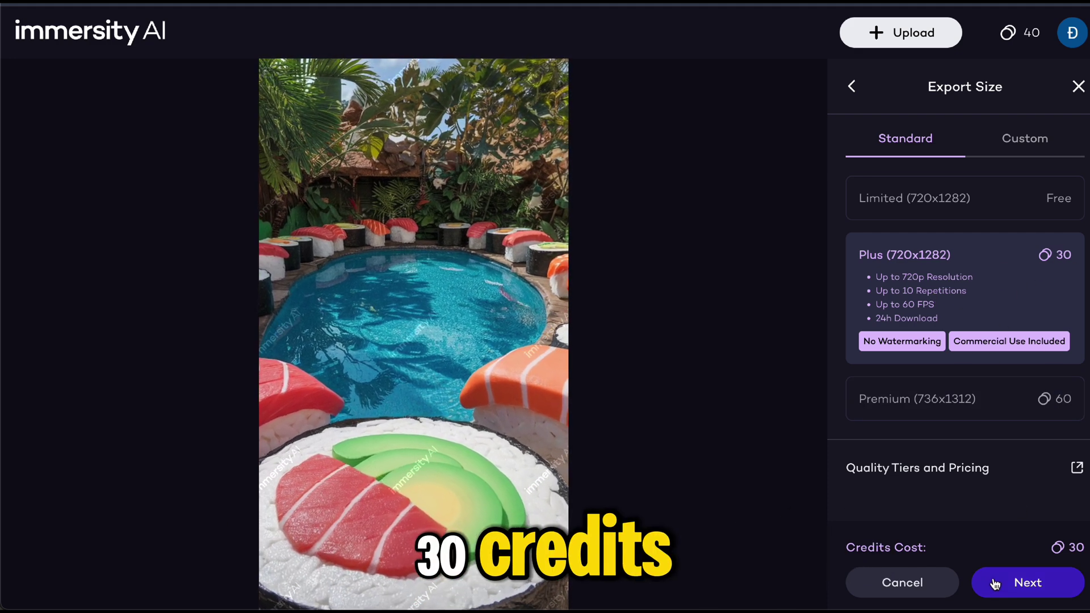
left_click(996, 585)
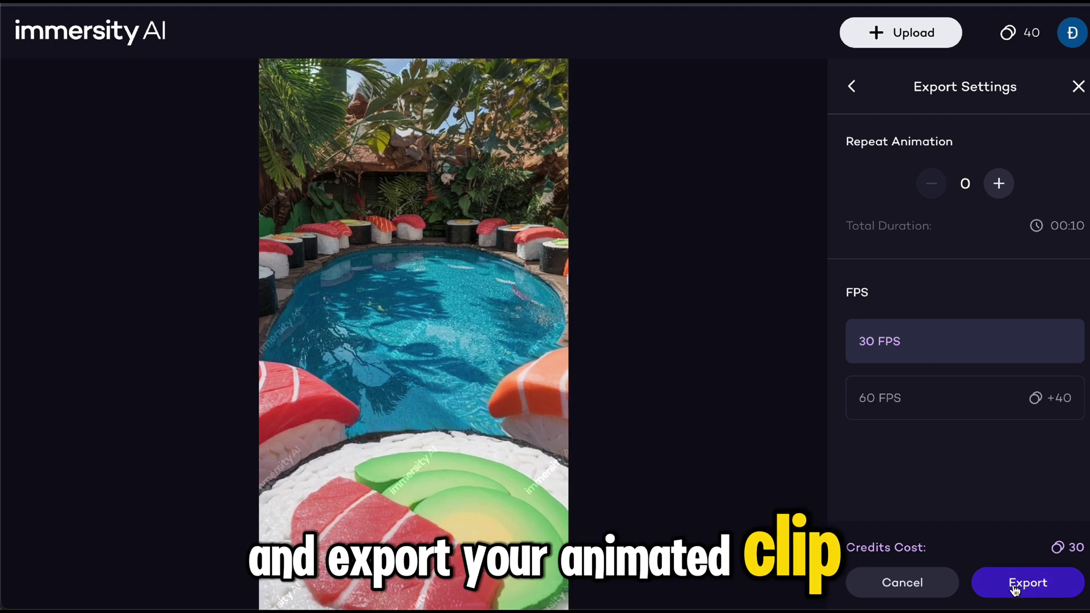
left_click(1015, 588)
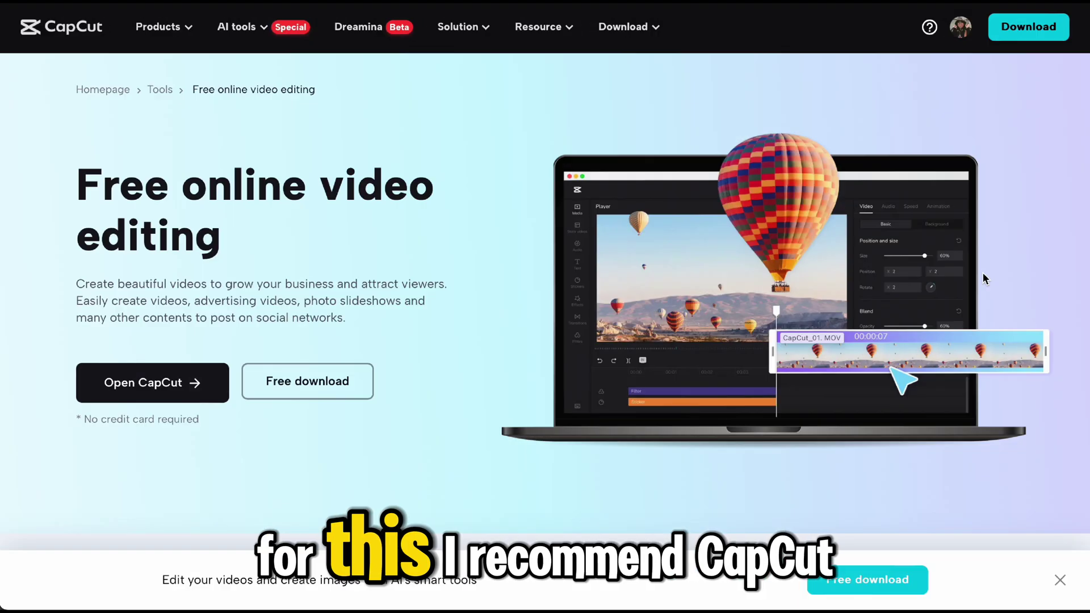
scroll(983, 272, "down", 5)
scroll(983, 274, "down", 15)
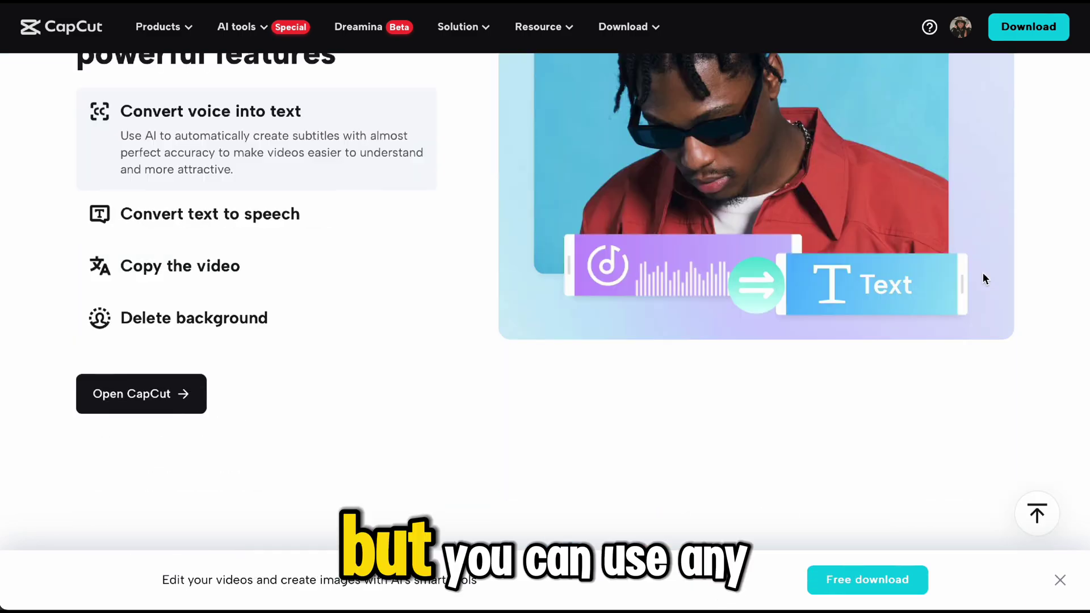
scroll(983, 278, "down", 15)
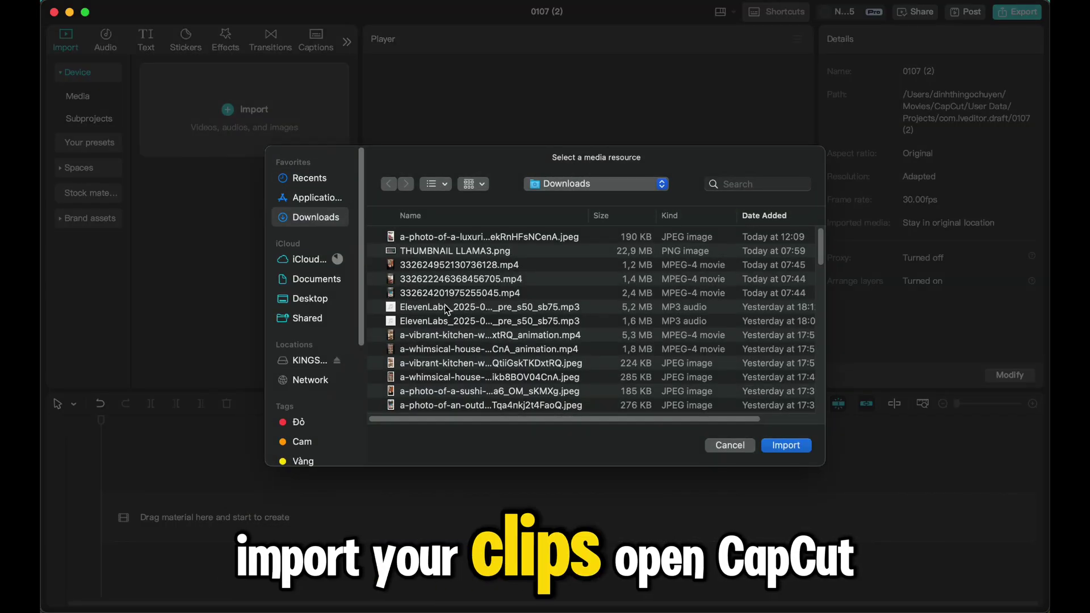
Import the five sushi room clips, set the canvas to 9:16, and trim clips such as the kitchen one to 5:20.
left_click(487, 312, "shift")
left_click(783, 445)
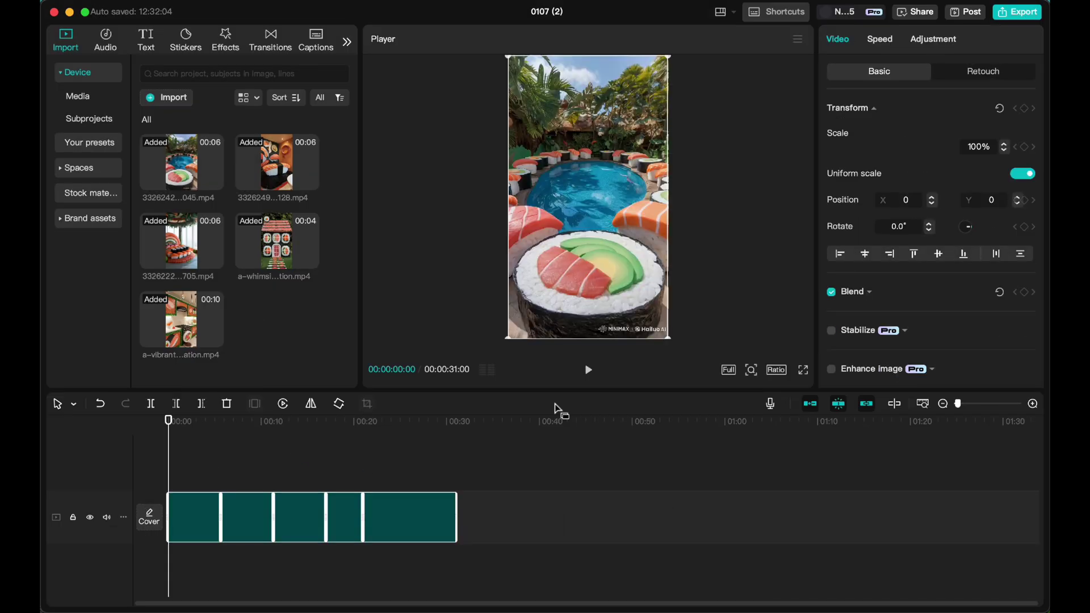
left_click(776, 370)
left_click(807, 523)
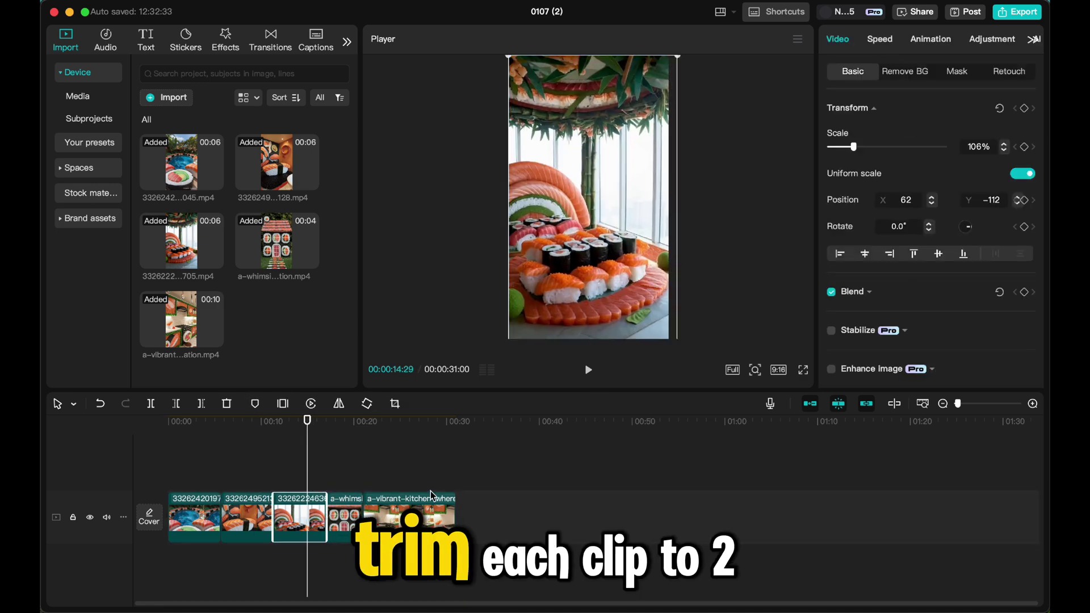
left_click(432, 496)
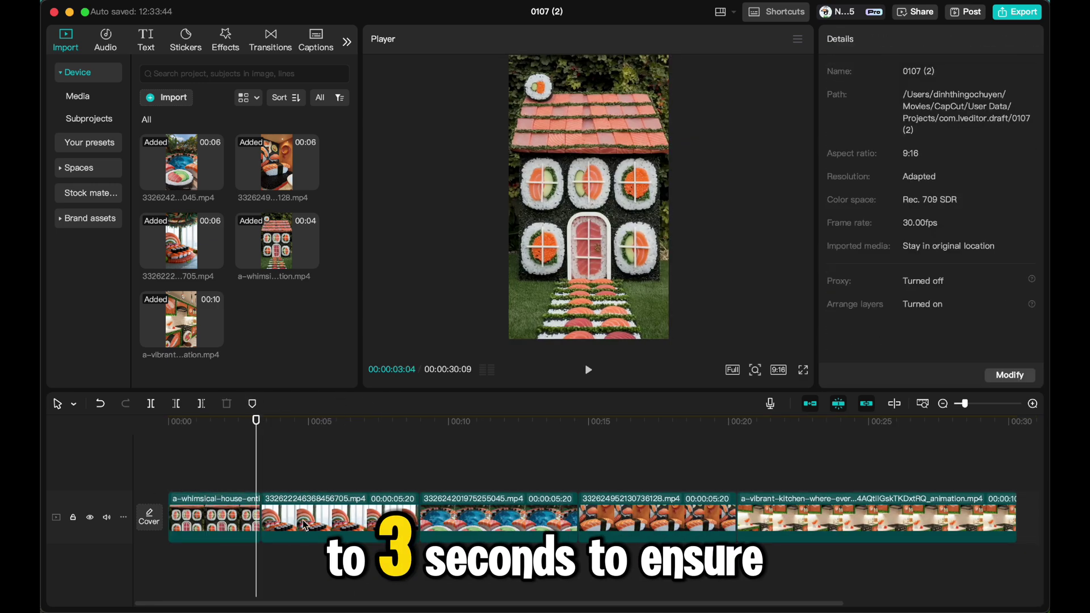
left_click(375, 495)
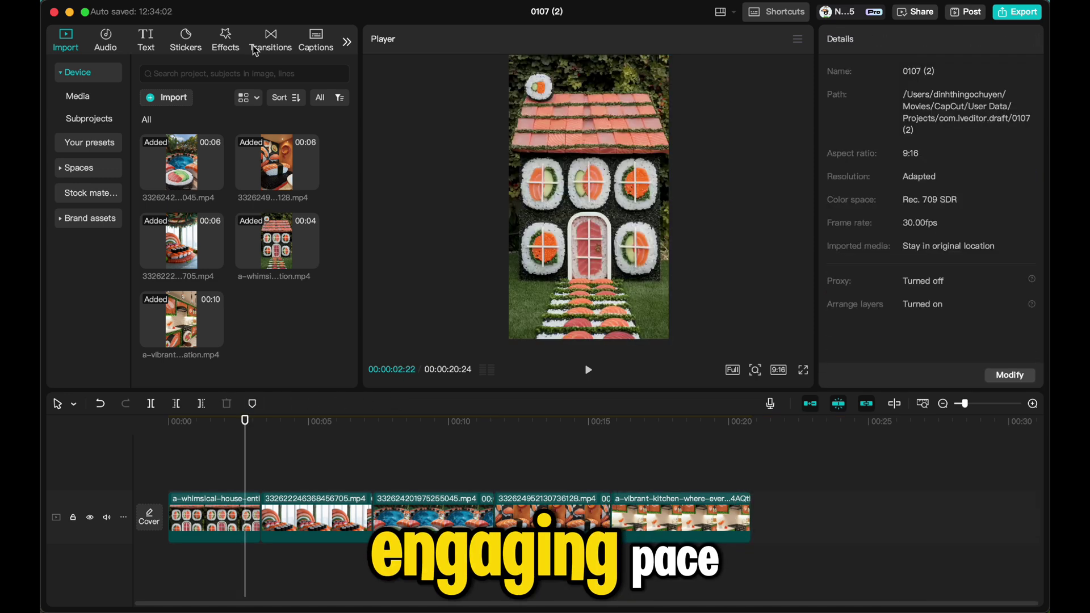
Browse the transition categories, including Social Media and Mask, then the effects library.
left_click(270, 43)
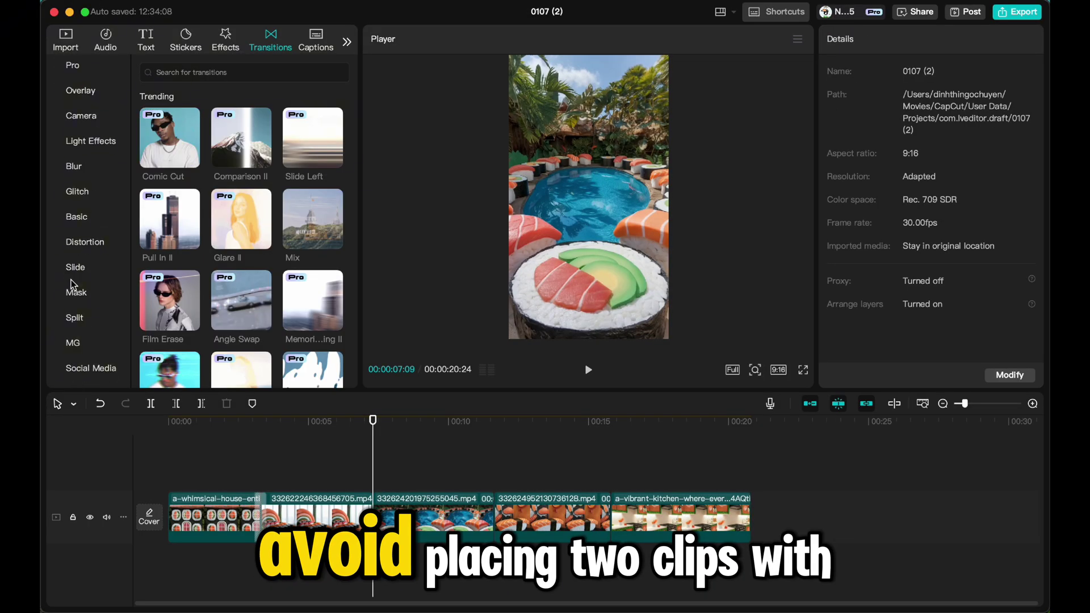
left_click(81, 148)
left_click(73, 97)
scroll(78, 343, "down", 1)
left_click(91, 368)
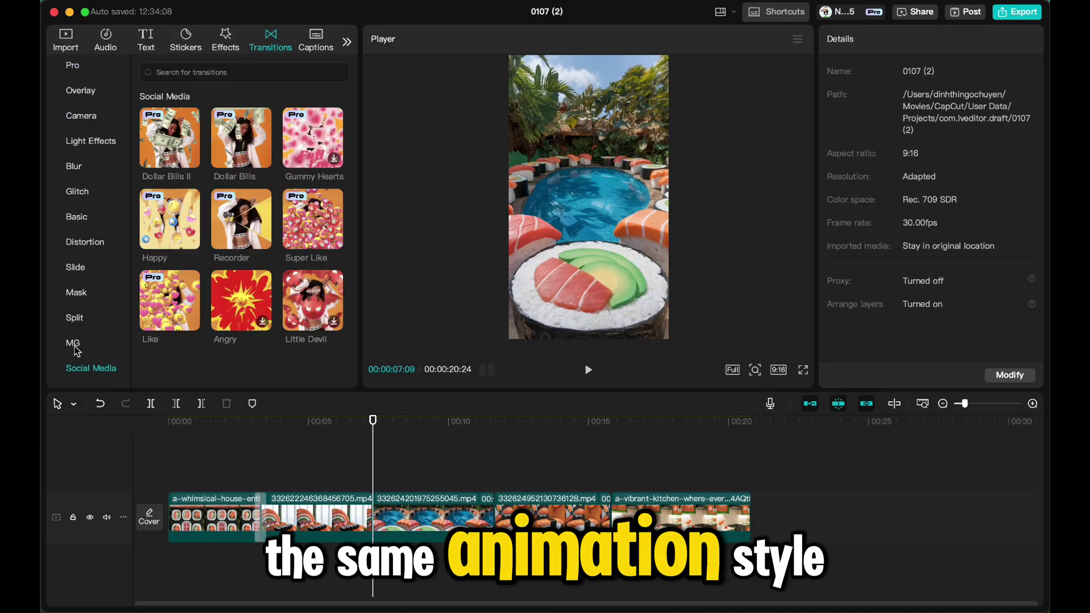
left_click(76, 292)
left_click(225, 40)
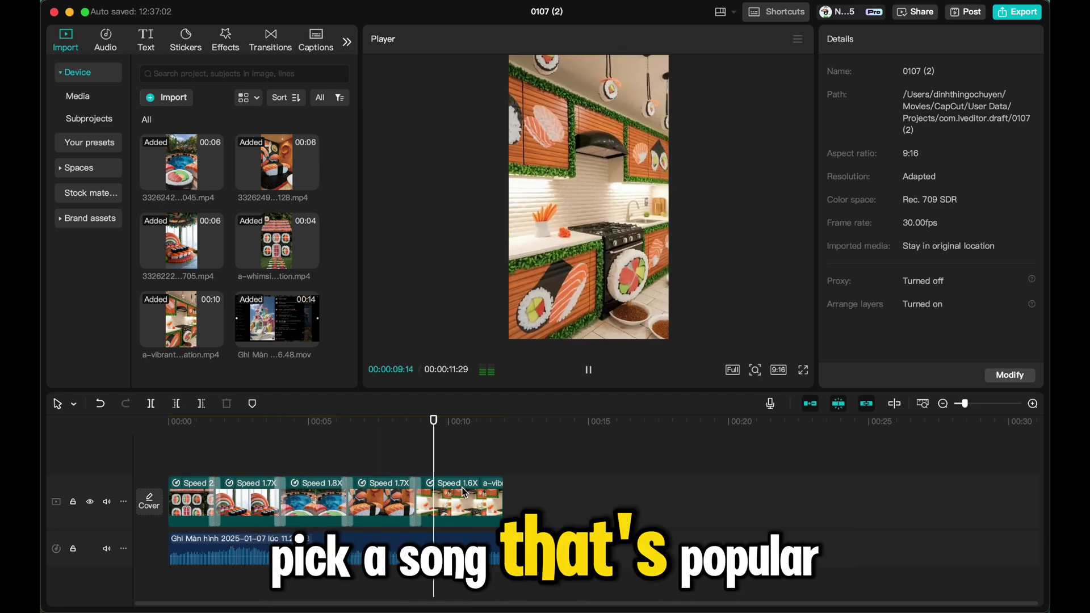
Stop playback, review the 12-second reel, and export it as a 4K HEVC MP4 at 30fps.
key("space")
mouse_move(467, 465)
left_mouse_down()
mouse_move(165, 458)
mouse_move(479, 460)
left_mouse_up()
left_click(1016, 12)
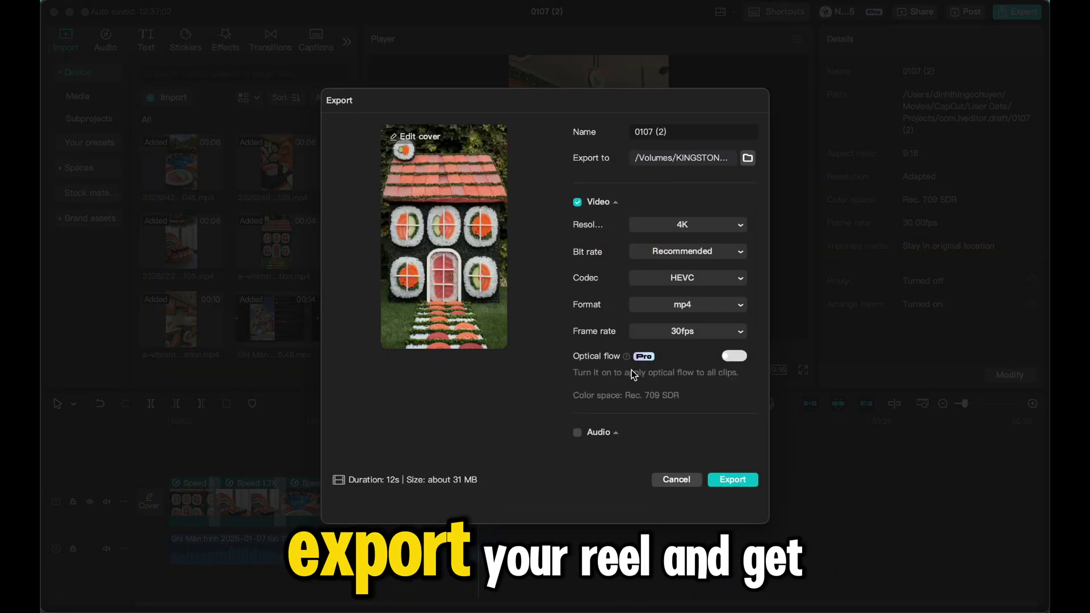
left_click(732, 504)
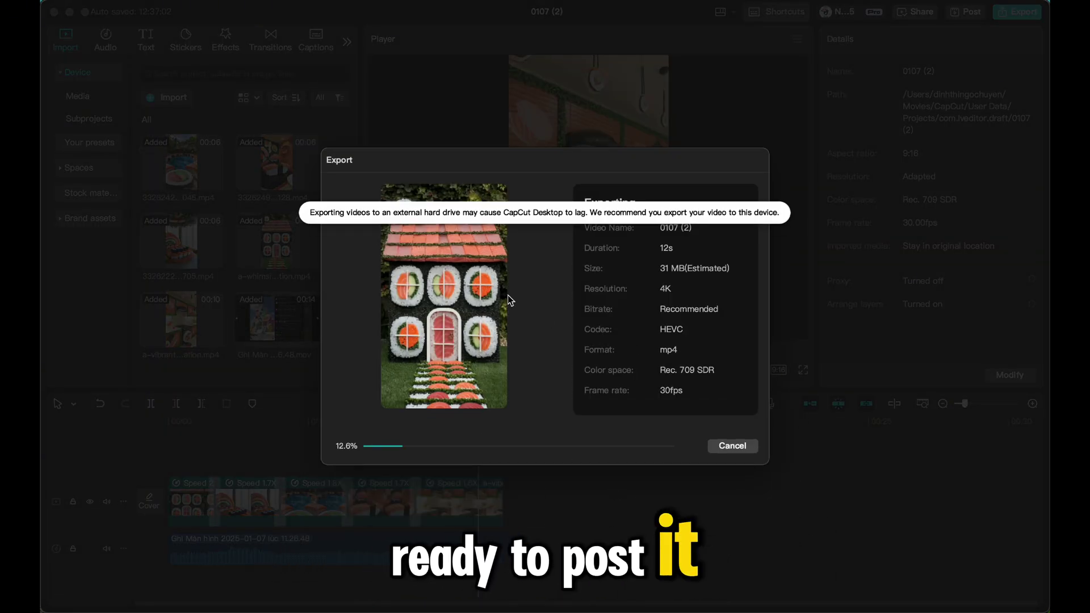